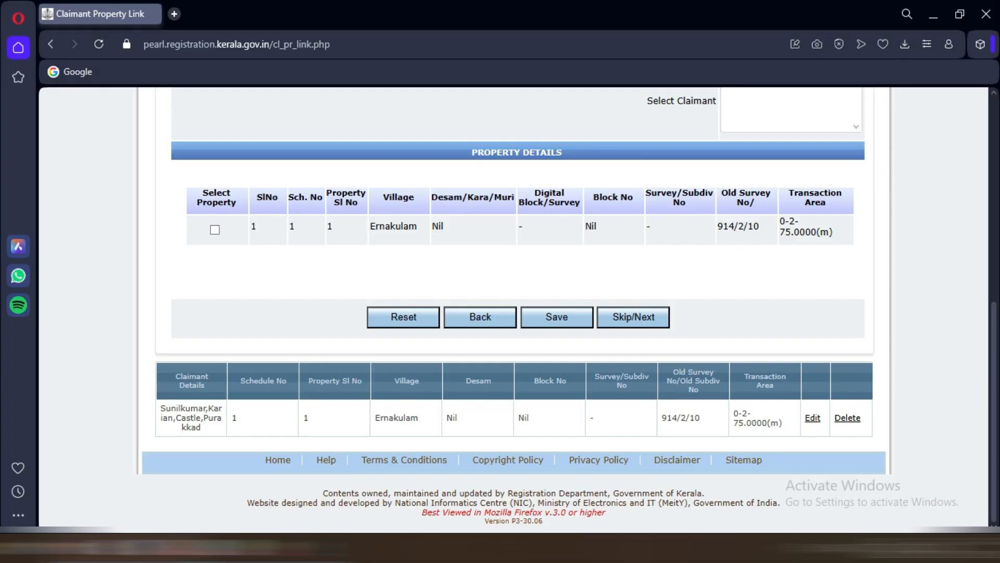
# Step: Skip past the claimant property link to the Enclosure section
pyautogui.click(634, 317)
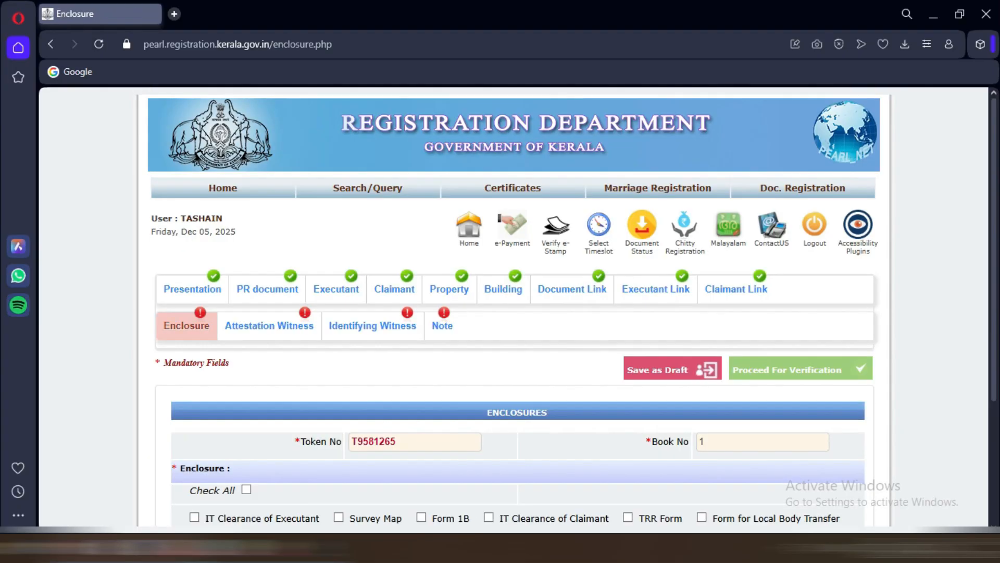
# Step: Tick Survey Map, Form 1B, Form 58, Copy of Identification Certificate and Form 60 as enclosures
pyautogui.scroll(-1, 634, 317)
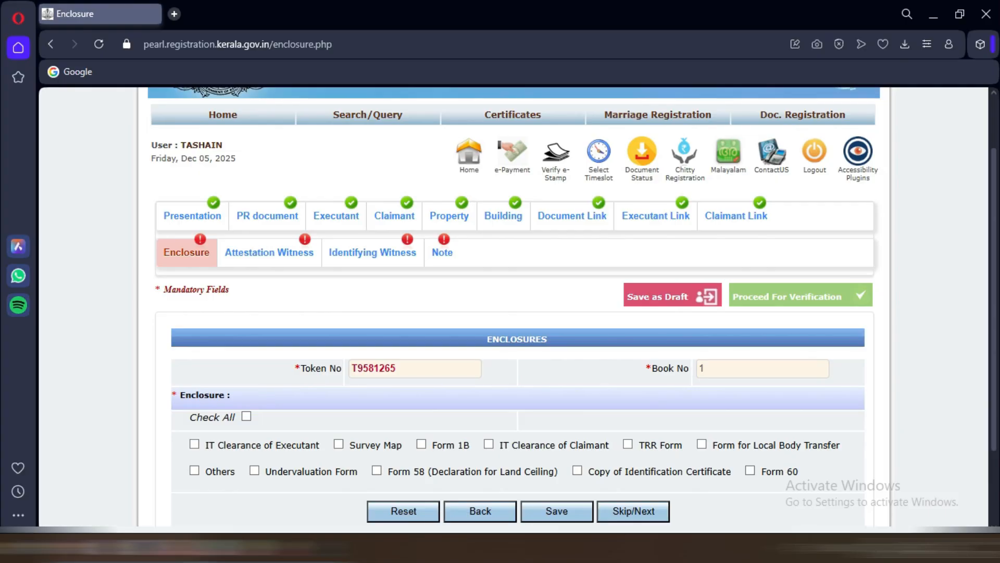
pyautogui.click(339, 444)
pyautogui.click(421, 444)
pyautogui.click(376, 470)
pyautogui.click(578, 469)
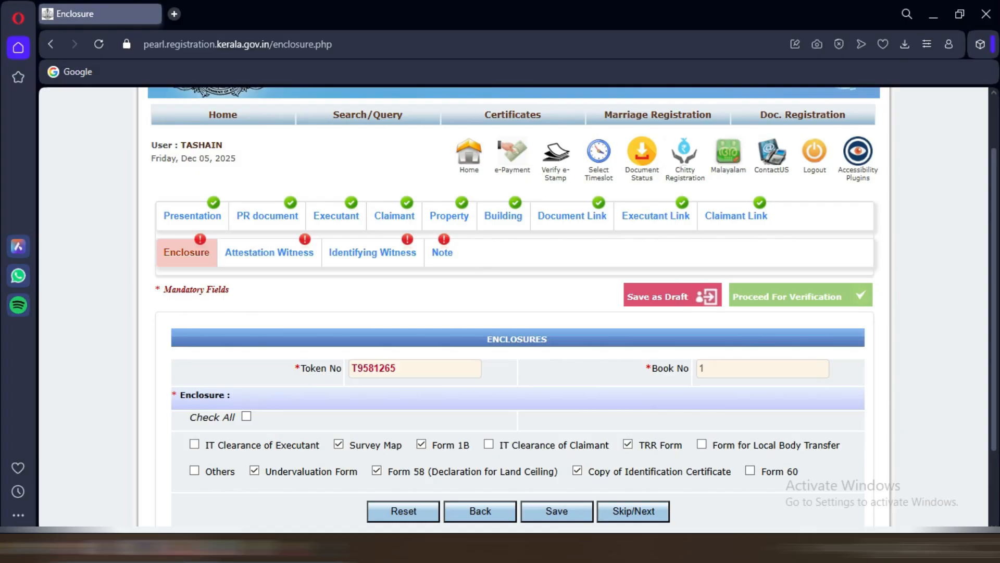
pyautogui.click(750, 470)
pyautogui.scroll(-2, 516, 313)
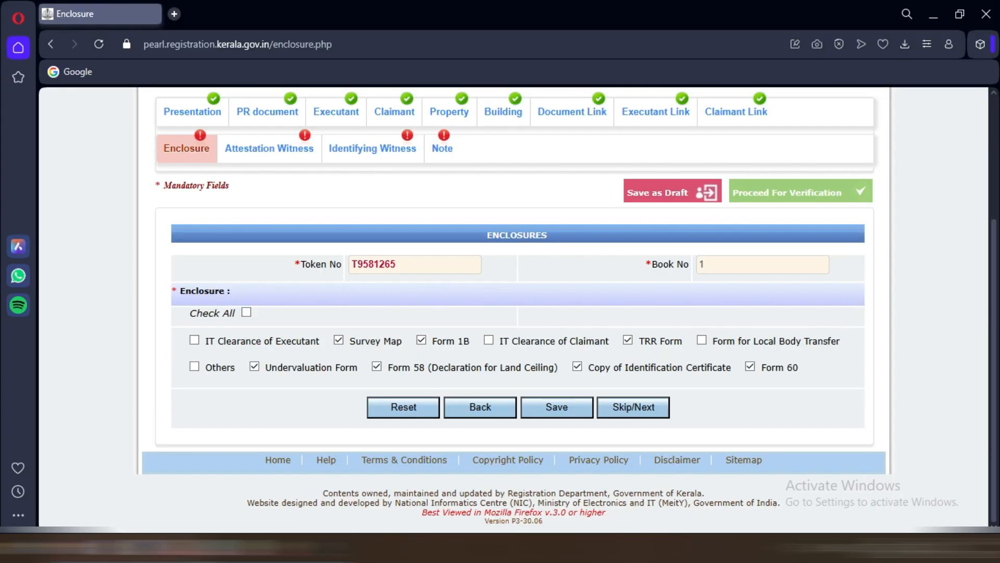
# Step: Save the selected enclosures and acknowledge the saved message
pyautogui.click(557, 407)
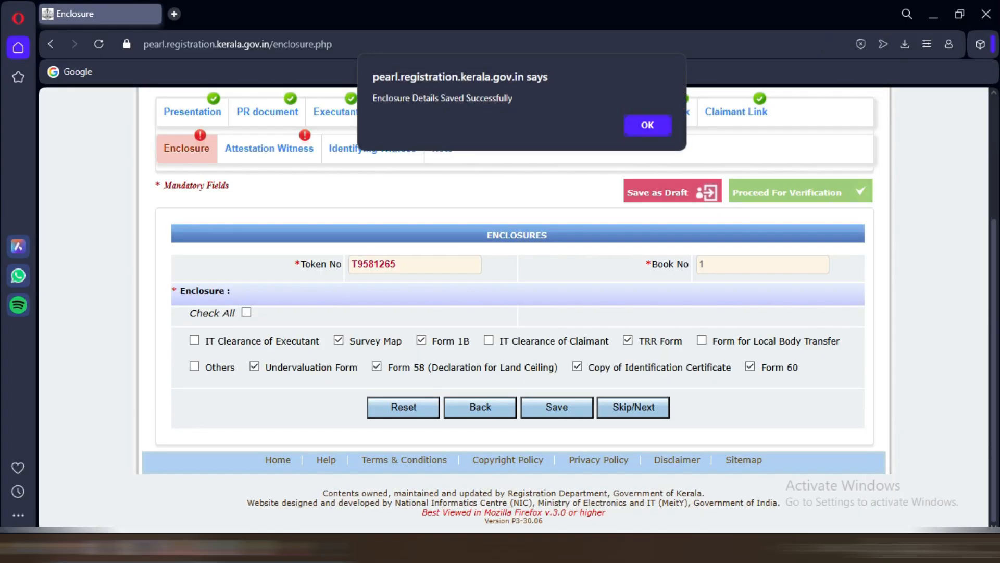
pyautogui.click(648, 125)
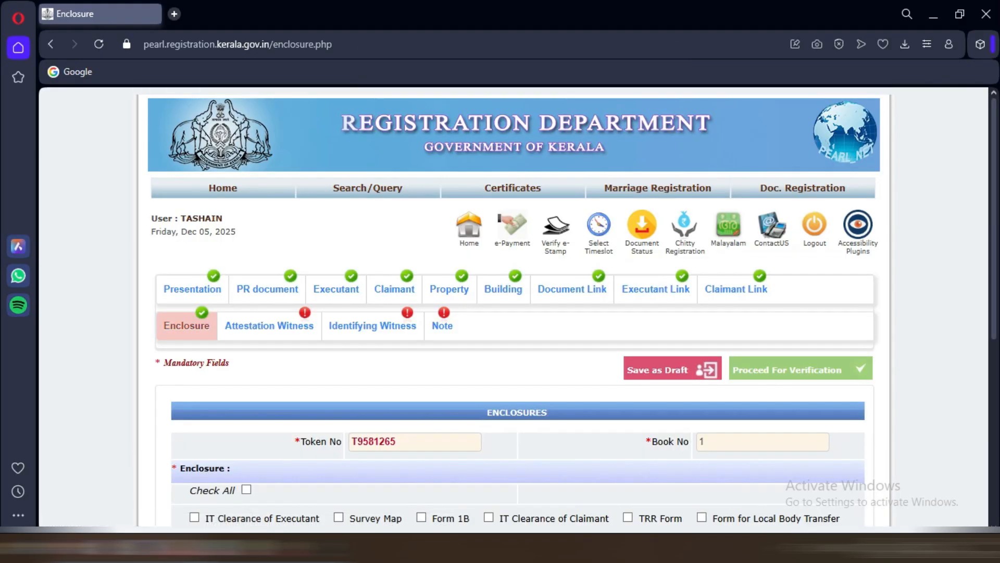
pyautogui.scroll(-6, 516, 313)
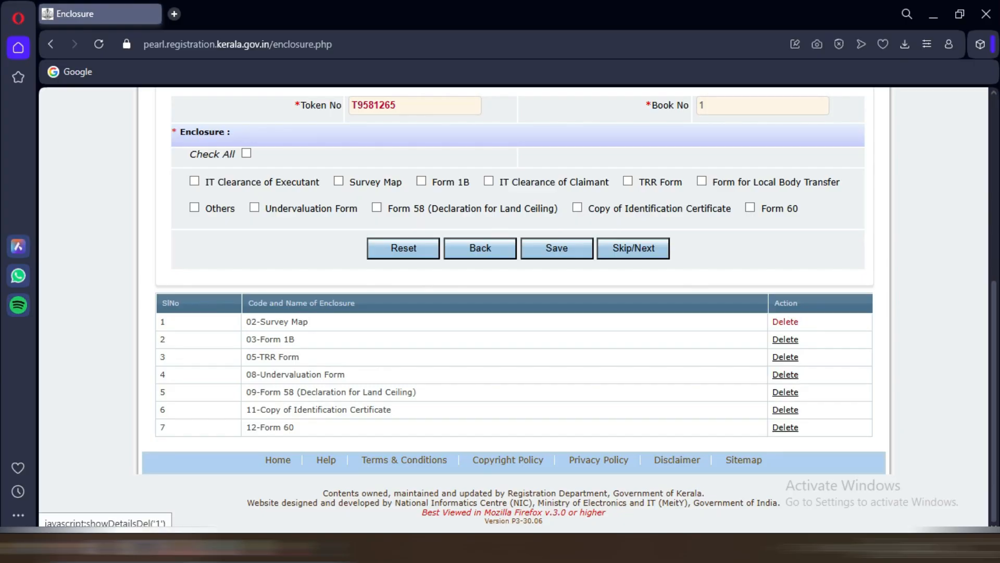
# Step: Delete the Survey Map enclosure as Not Applicable, confirming both dialogs
pyautogui.click(785, 322)
pyautogui.scroll(-4, 786, 321)
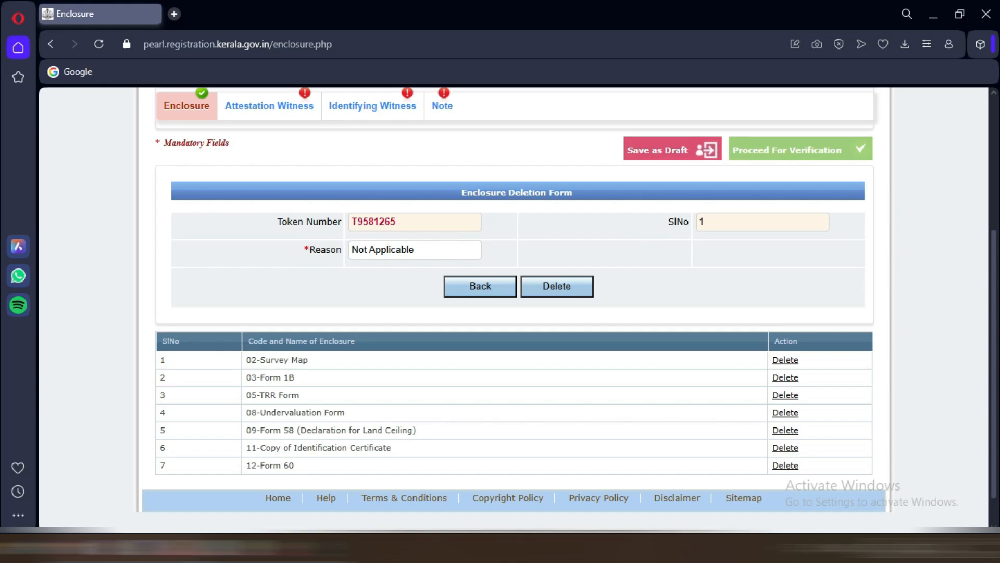
pyautogui.click(557, 286)
pyautogui.press('Return')
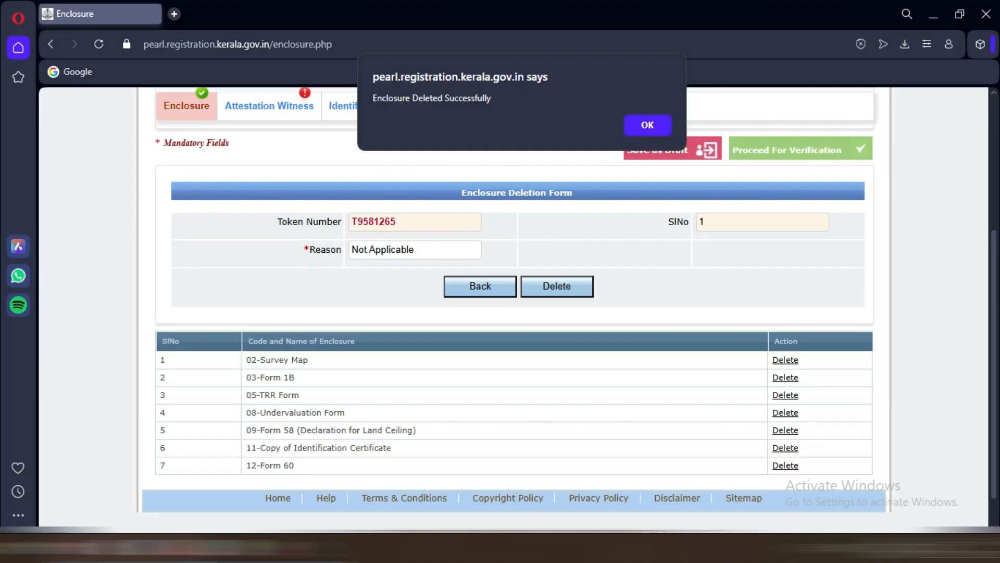
pyautogui.press('Return')
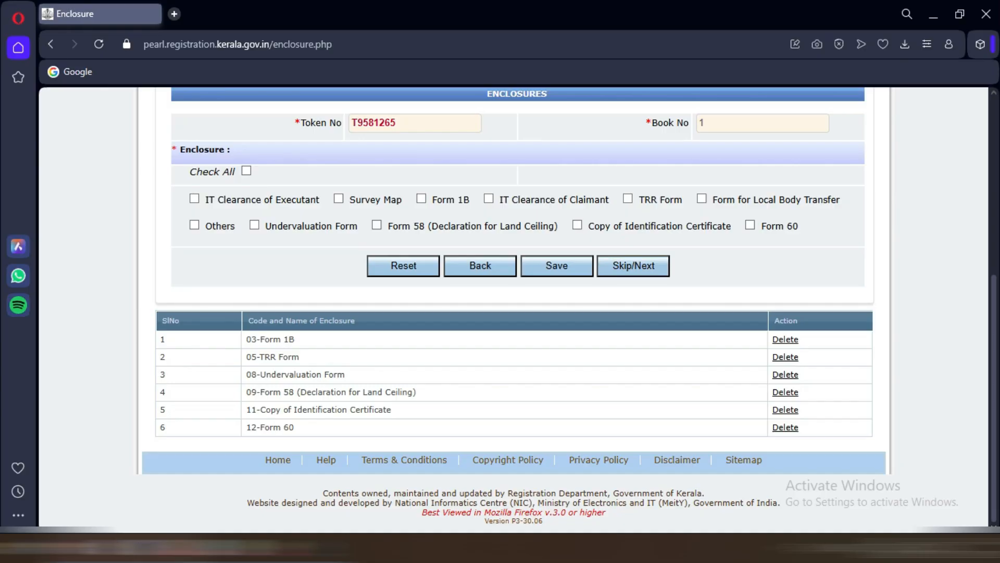
pyautogui.scroll(2, 633, 411)
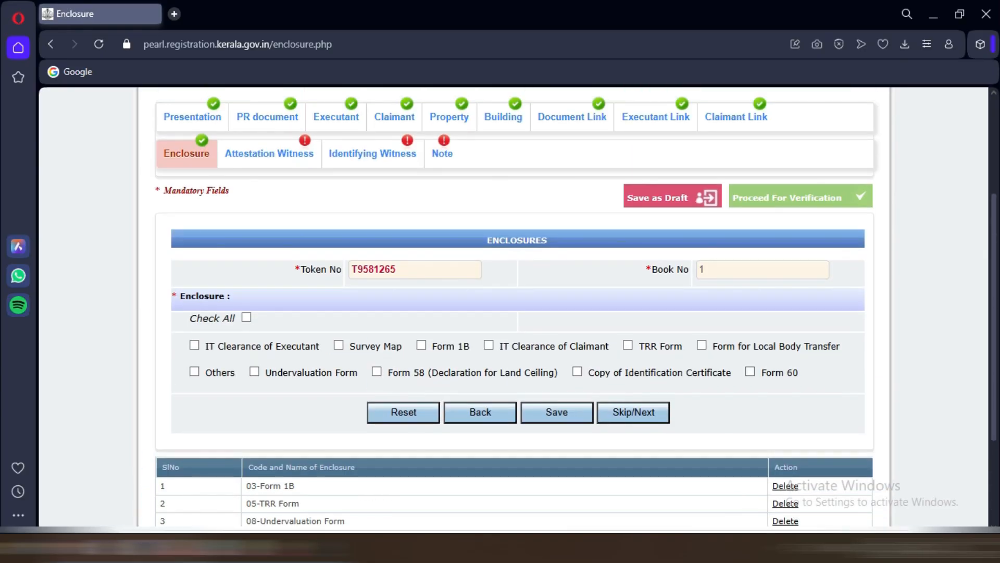
pyautogui.click(634, 411)
pyautogui.scroll(-4, 515, 306)
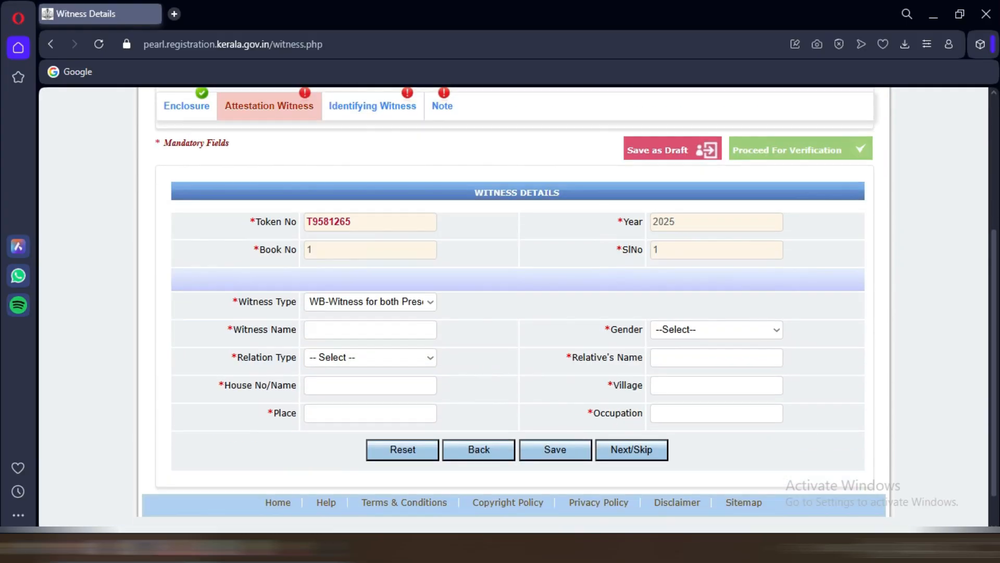
pyautogui.scroll(1, 514, 306)
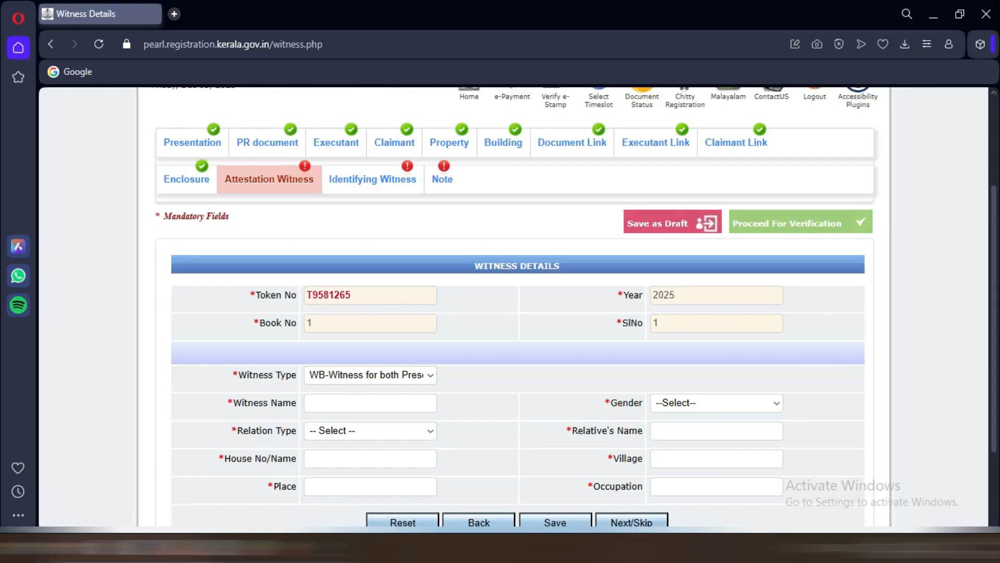
pyautogui.scroll(-2, 516, 308)
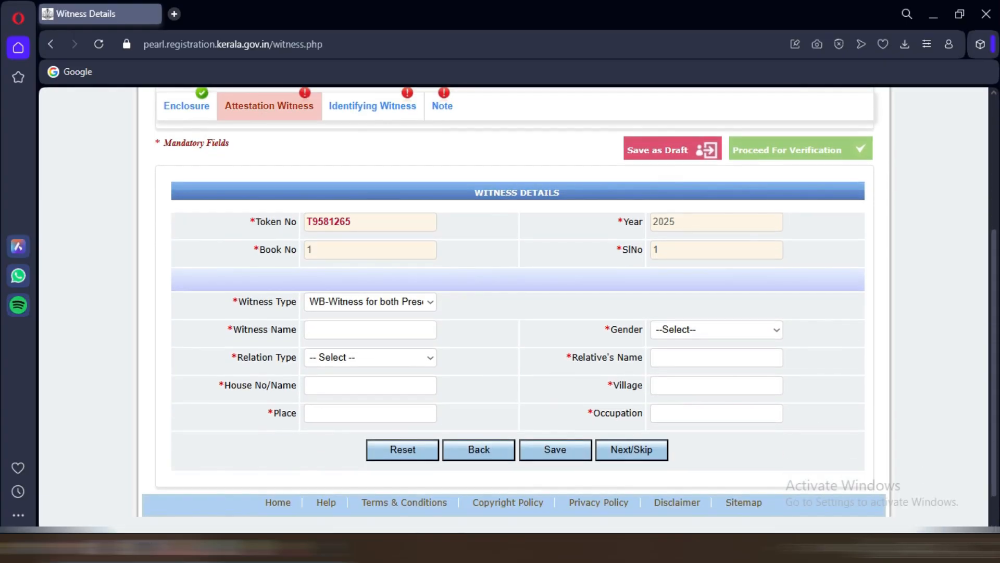
# Step: Set the first witness's gender to Male and relation type to Son of
pyautogui.click(370, 330)
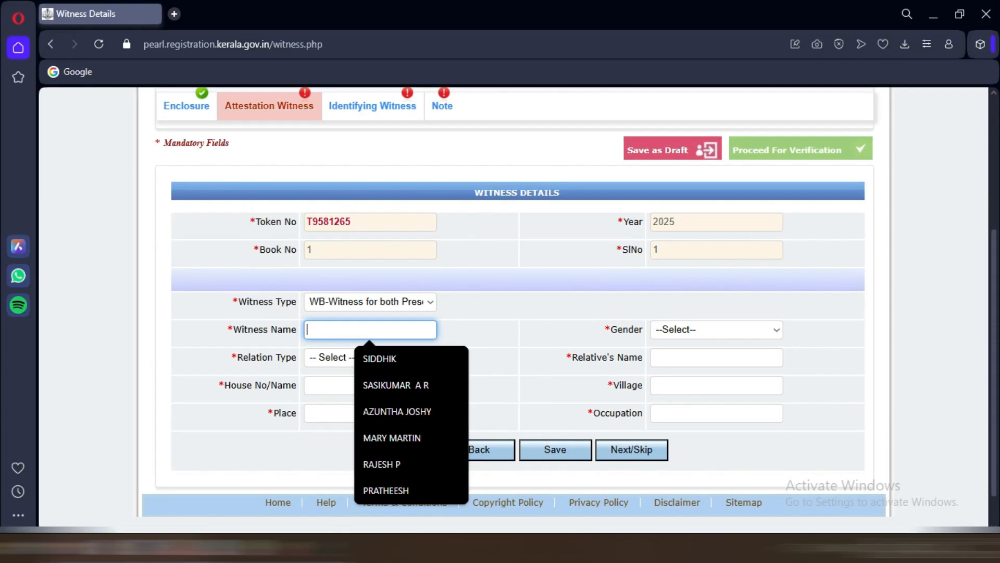
pyautogui.click(490, 334)
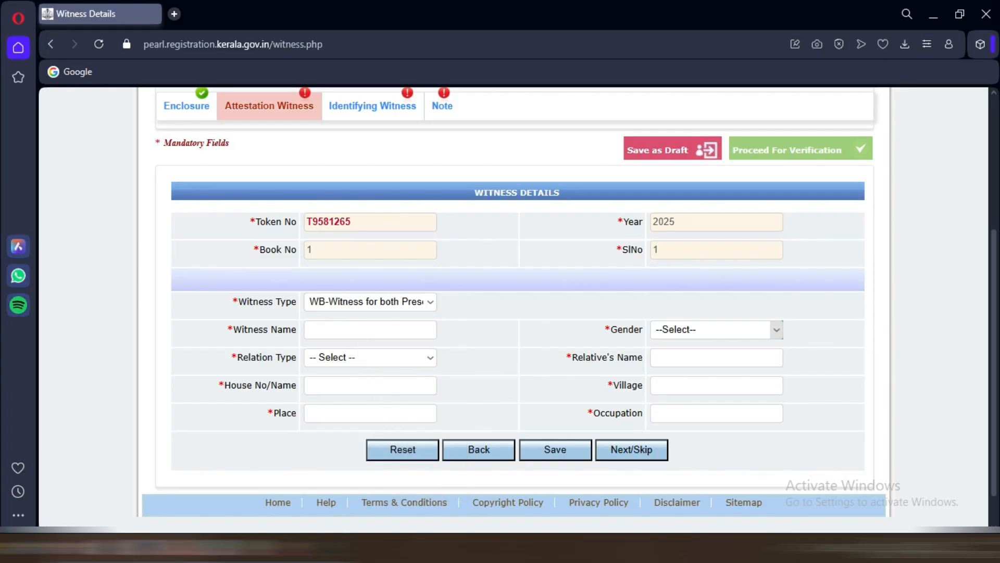
pyautogui.click(717, 330)
pyautogui.click(717, 330)
pyautogui.click(370, 358)
pyautogui.click(370, 357)
pyautogui.click(717, 330)
pyautogui.click(672, 384)
pyautogui.click(370, 358)
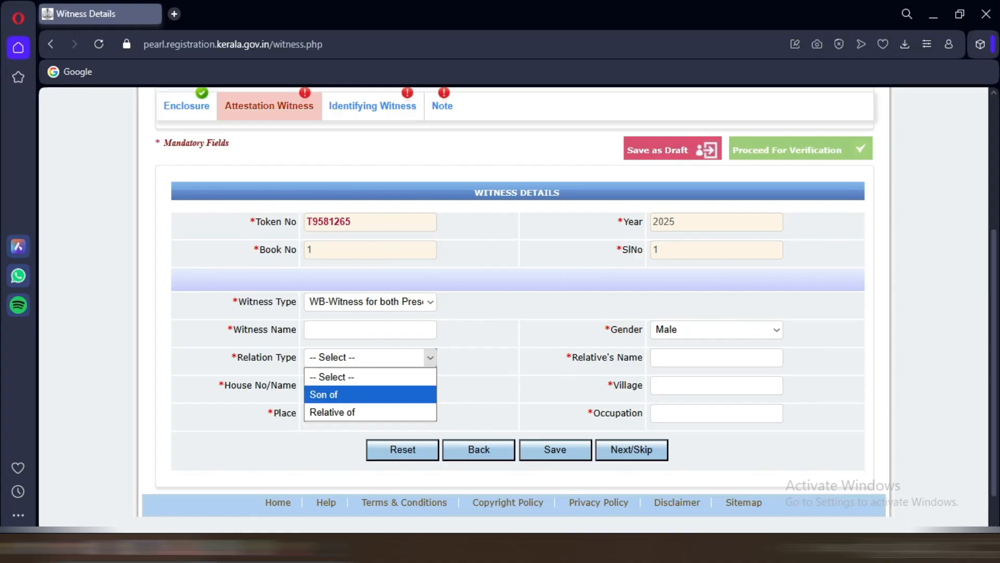
pyautogui.click(360, 394)
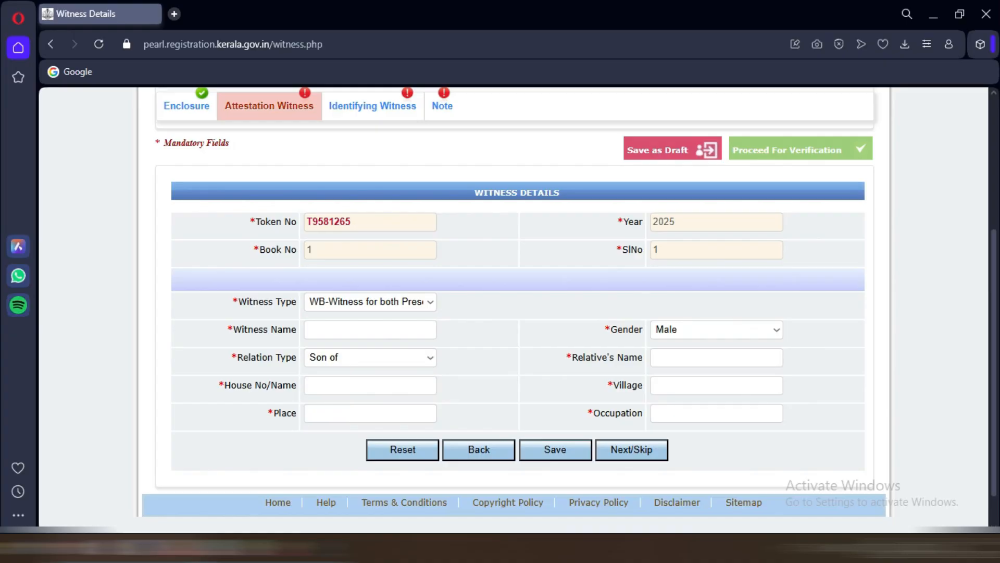
# Step: Fill in witness and relative names, house name, village, place, occupation Retired, and save
pyautogui.click(716, 358)
pyautogui.click(826, 360)
pyautogui.click(430, 358)
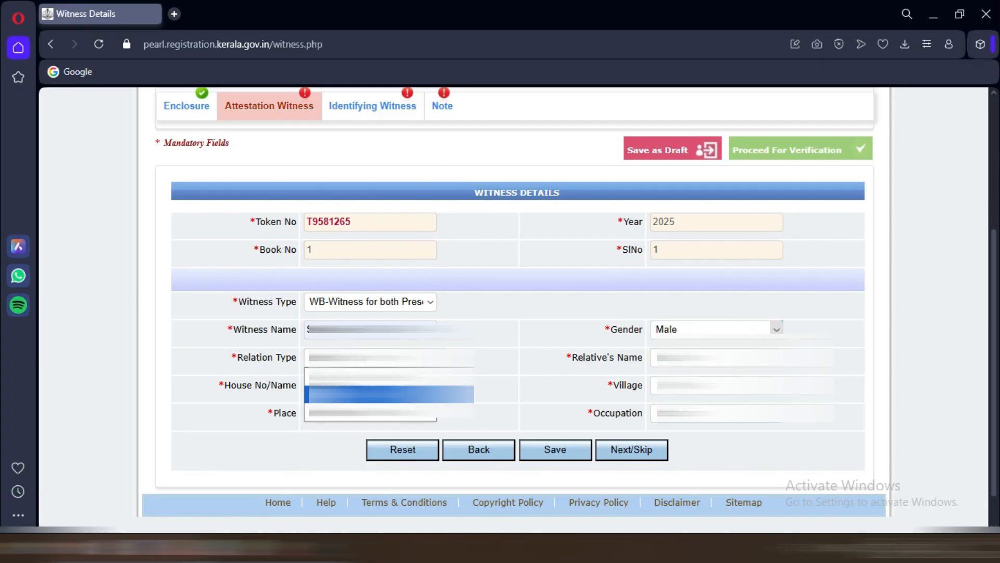
pyautogui.click(776, 329)
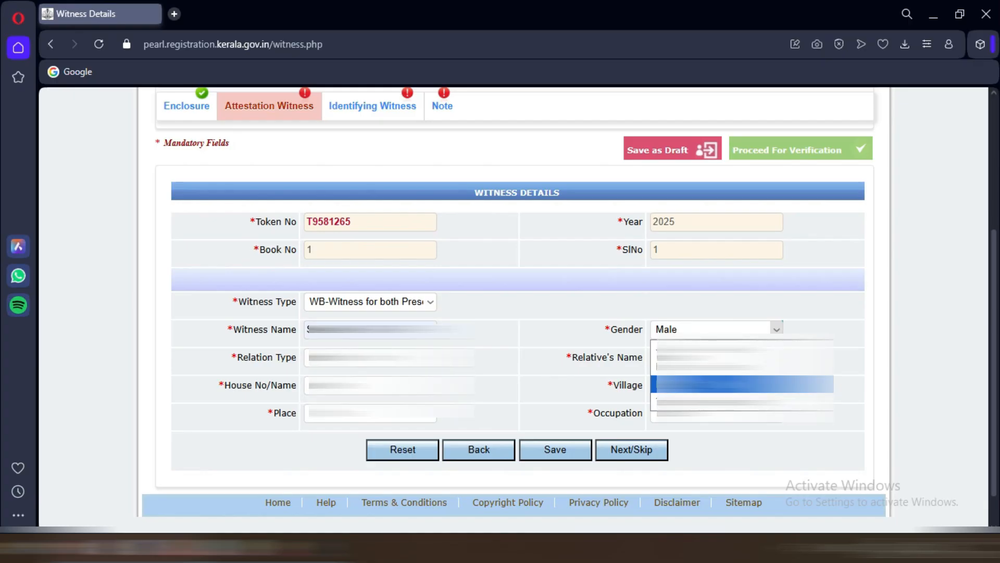
pyautogui.click(729, 384)
pyautogui.click(716, 358)
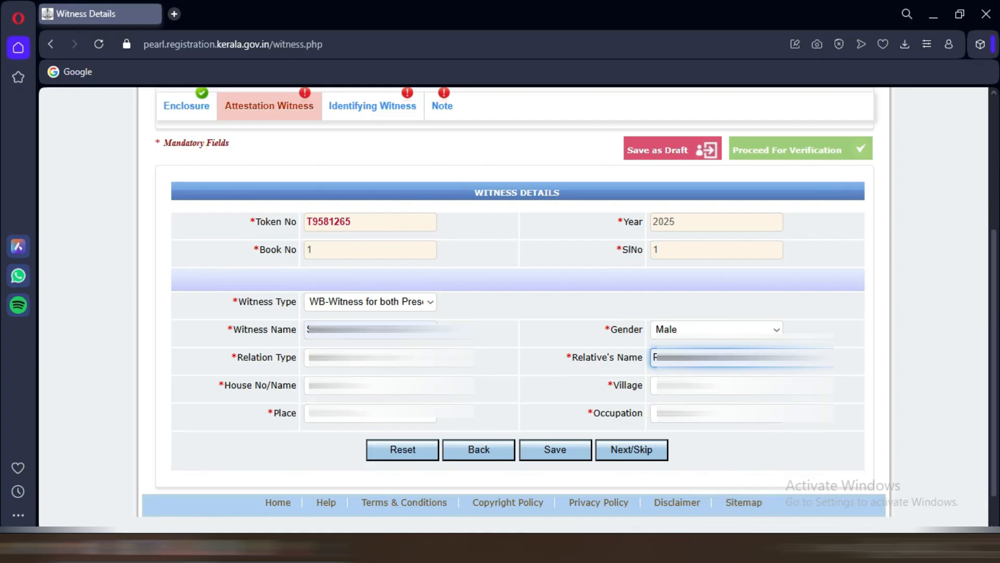
pyautogui.click(371, 386)
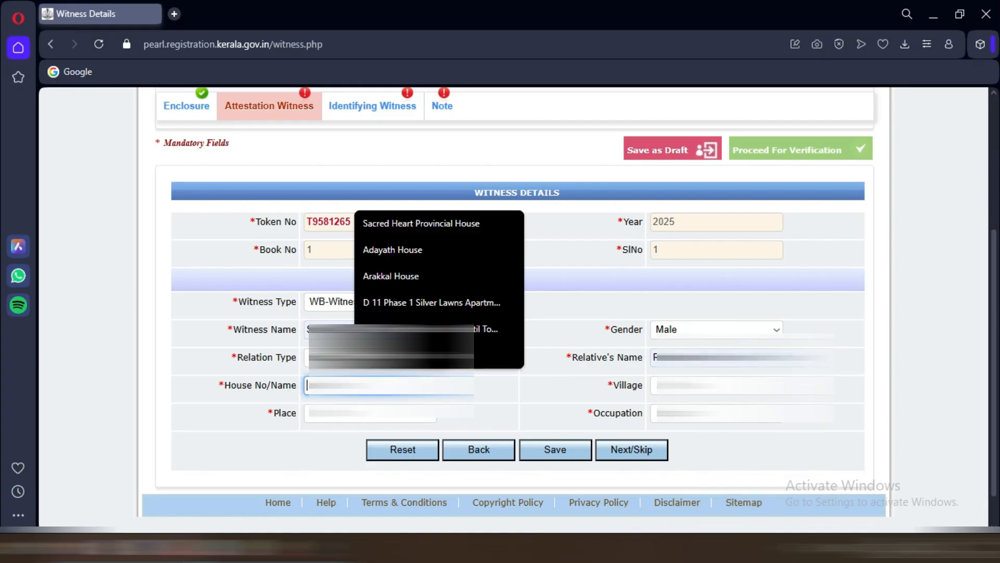
pyautogui.click(391, 276)
pyautogui.click(371, 413)
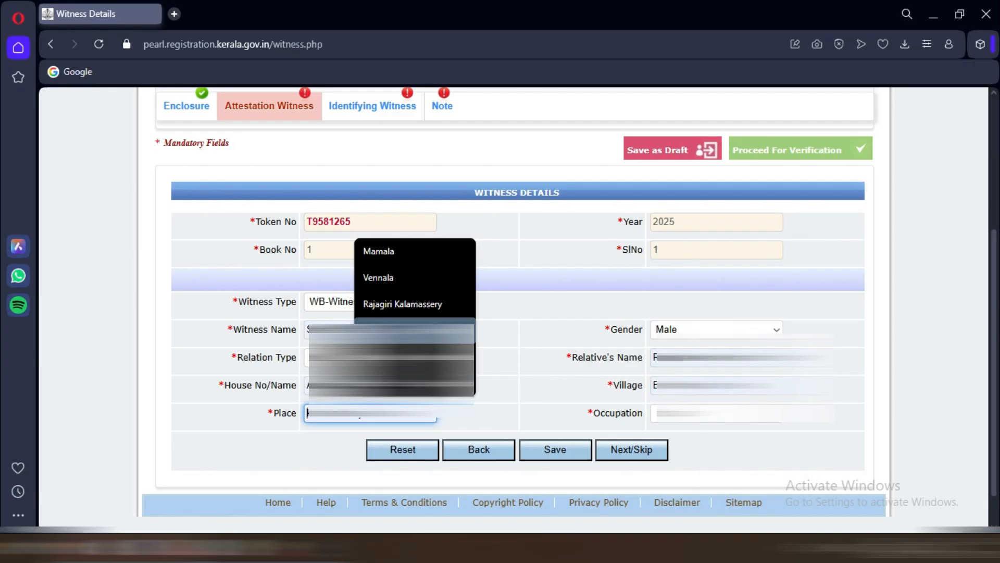
pyautogui.click(396, 356)
pyautogui.click(717, 414)
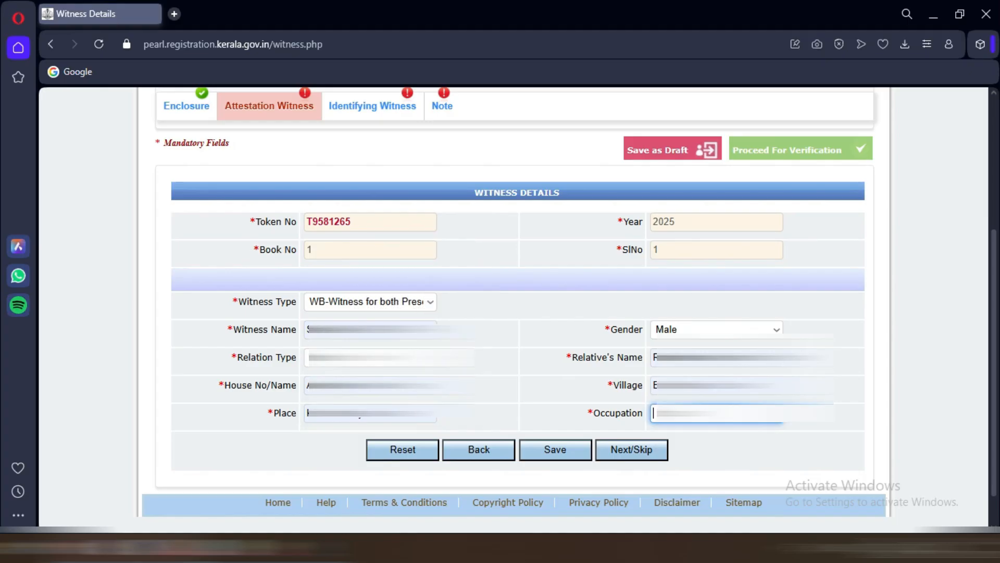
pyautogui.click(729, 304)
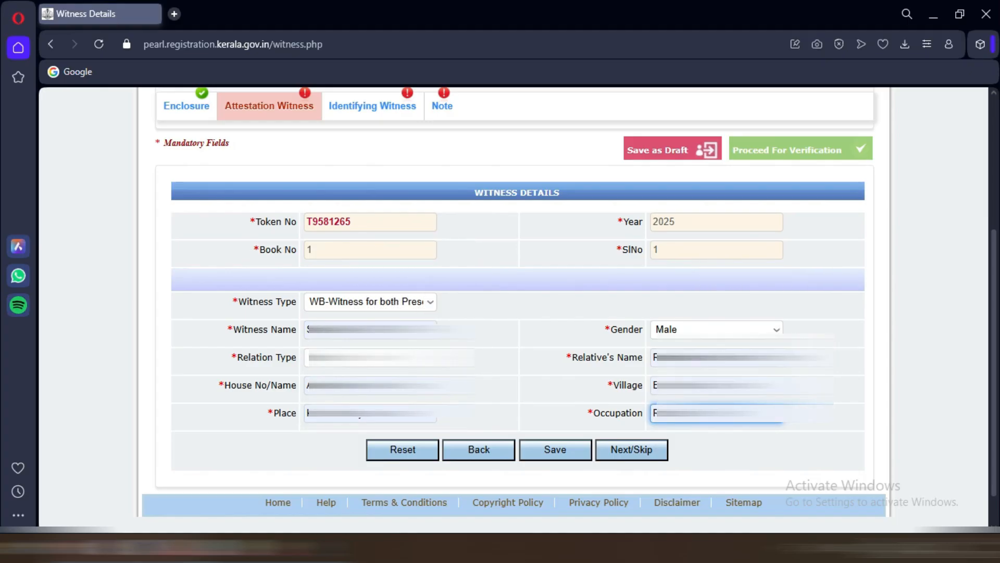
pyautogui.click(555, 450)
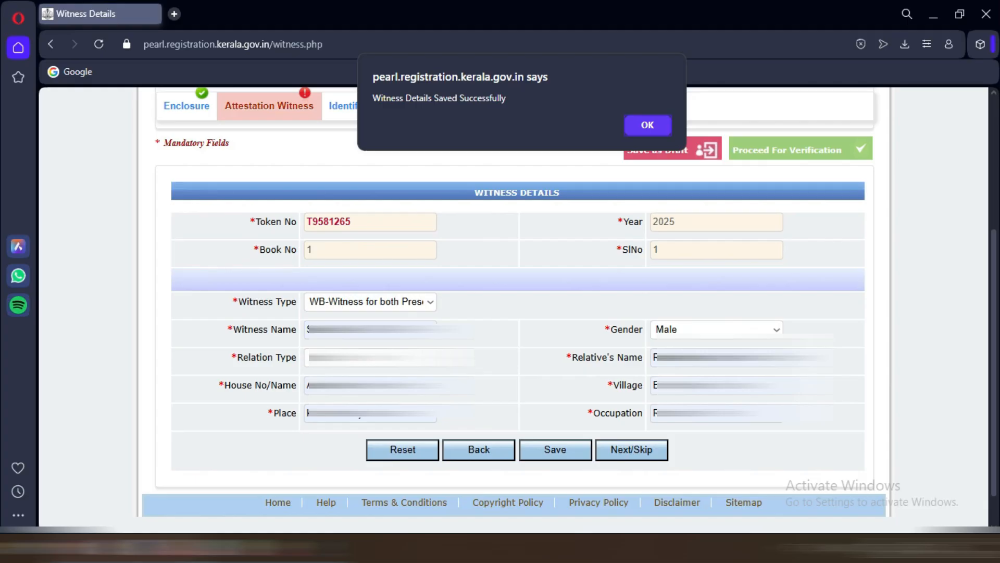
pyautogui.click(648, 125)
# Step: Autofill the second witness from a saved entry, with gender Male and a relation type
pyautogui.scroll(-3, 647, 125)
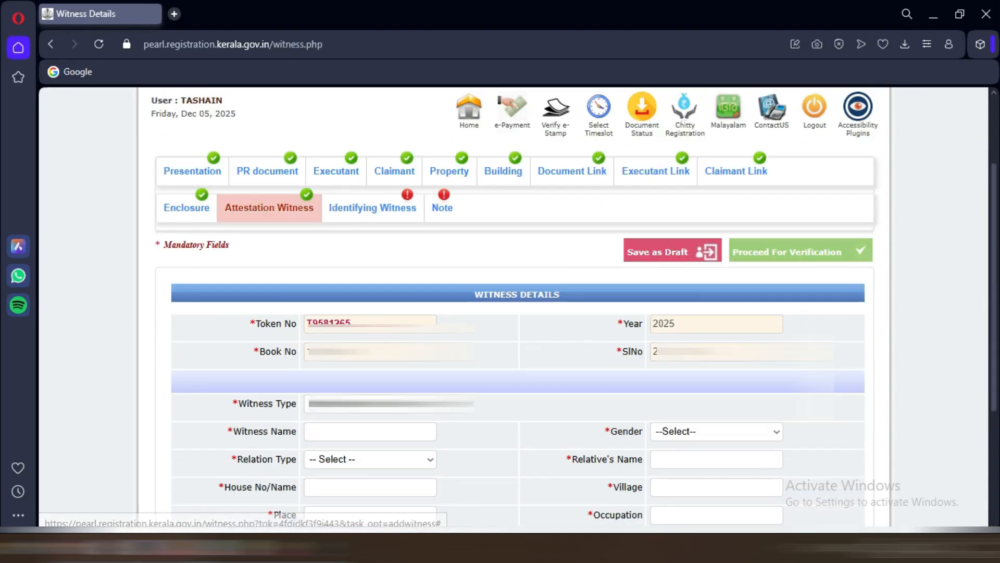
pyautogui.click(370, 403)
pyautogui.scroll(-1, 370, 402)
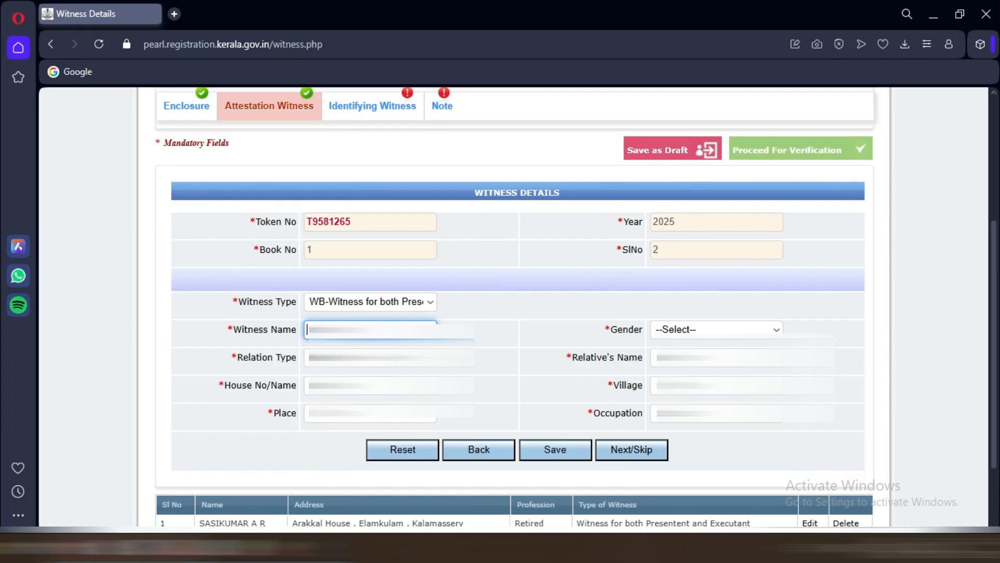
pyautogui.click(370, 330)
pyautogui.click(378, 359)
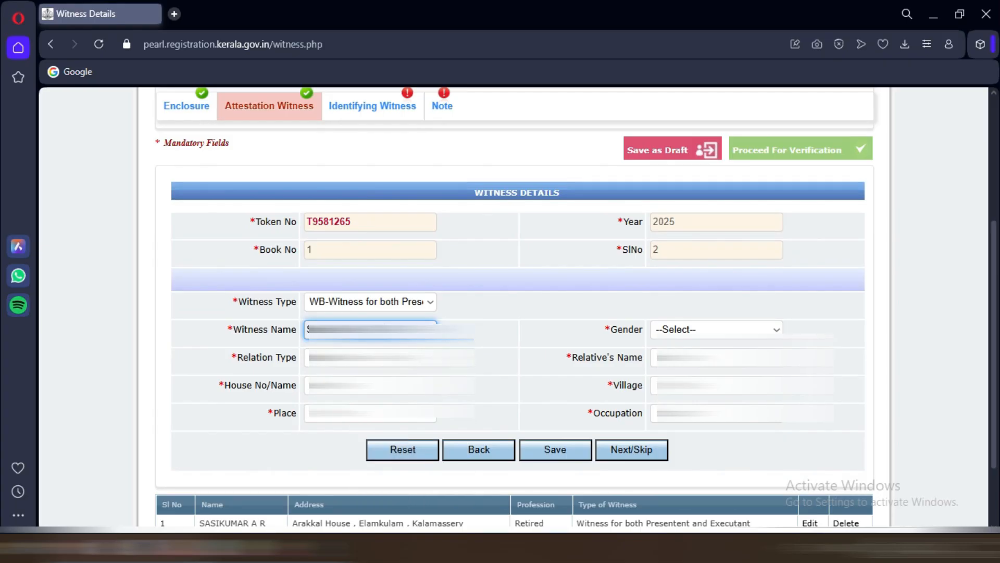
pyautogui.hotkey('ctrl', 'a')
pyautogui.press('BackSpace')
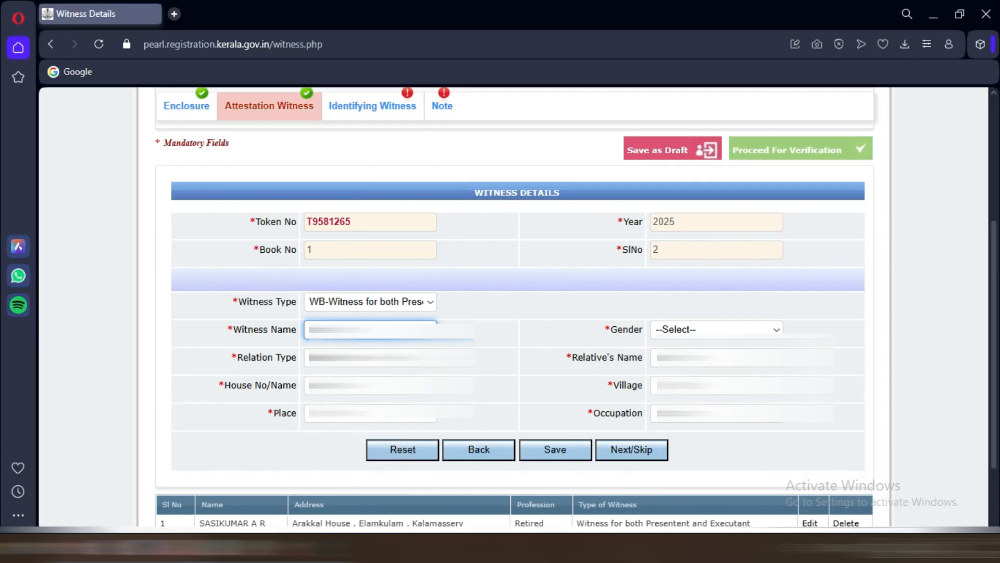
pyautogui.click(370, 330)
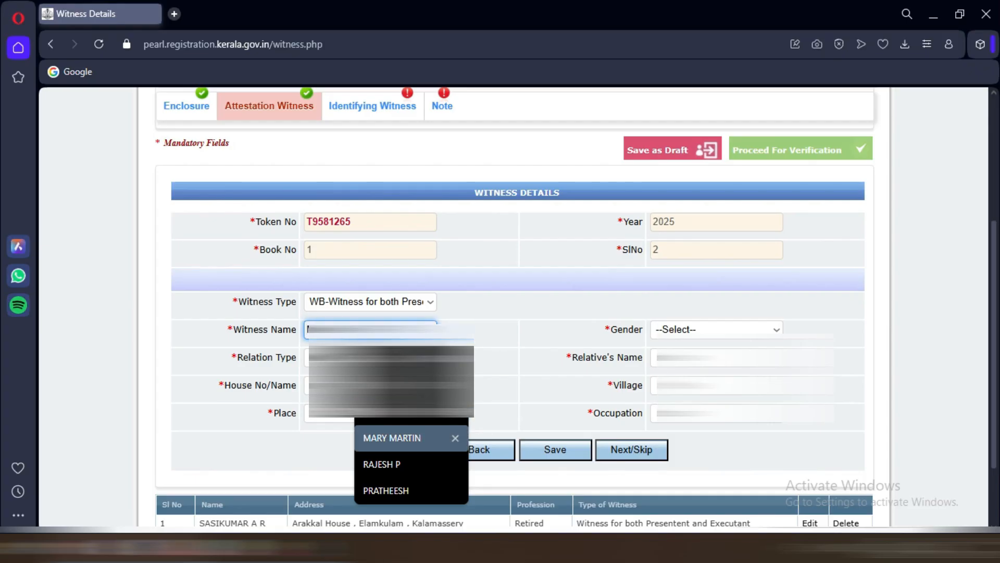
pyautogui.click(386, 463)
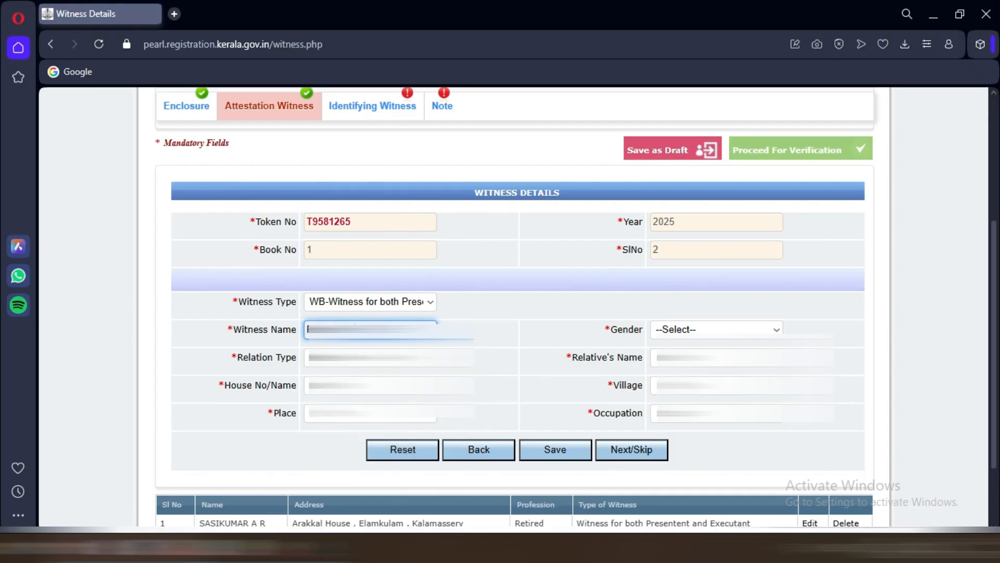
pyautogui.click(777, 329)
pyautogui.click(730, 367)
pyautogui.click(390, 357)
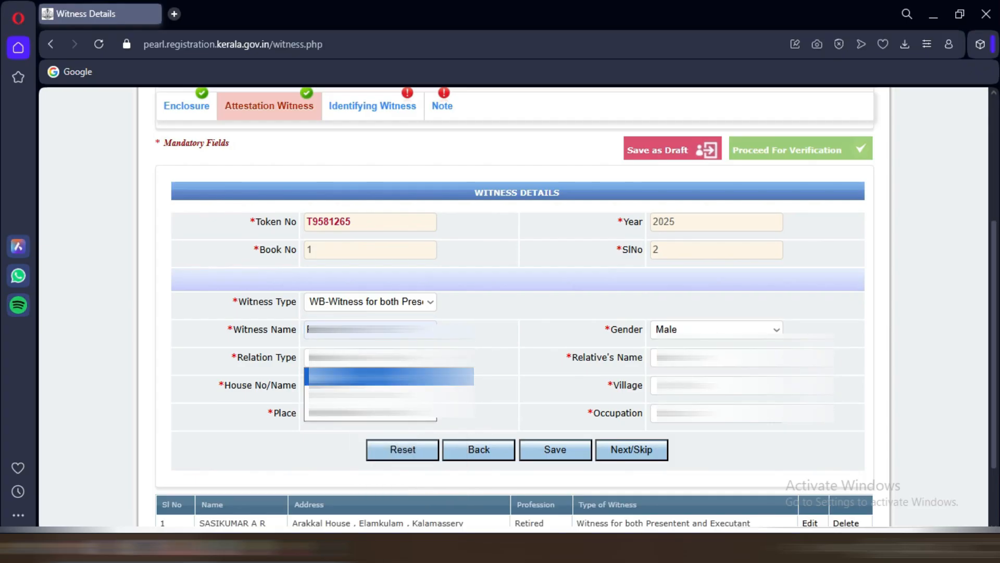
pyautogui.click(391, 394)
# Step: Set village Kadamakudy, place Kalamassery, occupation Office Assistant, plus relative and house names; save
pyautogui.click(729, 357)
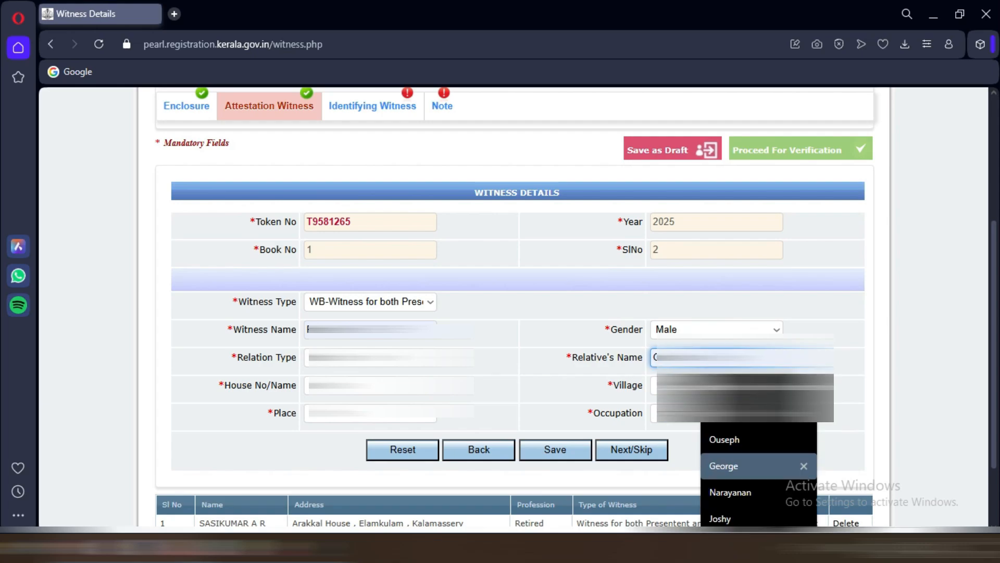
pyautogui.click(729, 518)
pyautogui.click(391, 386)
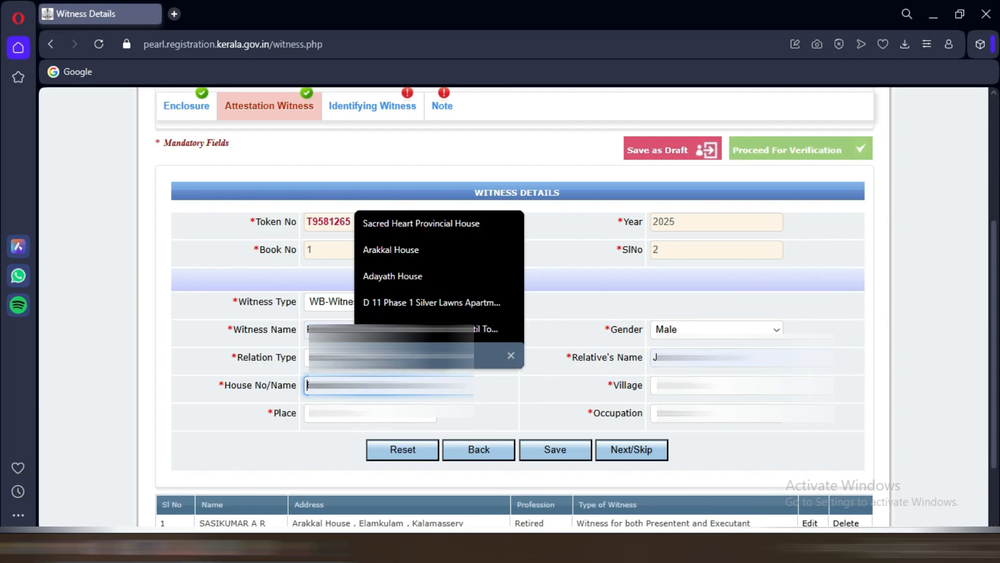
pyautogui.click(439, 355)
pyautogui.click(729, 386)
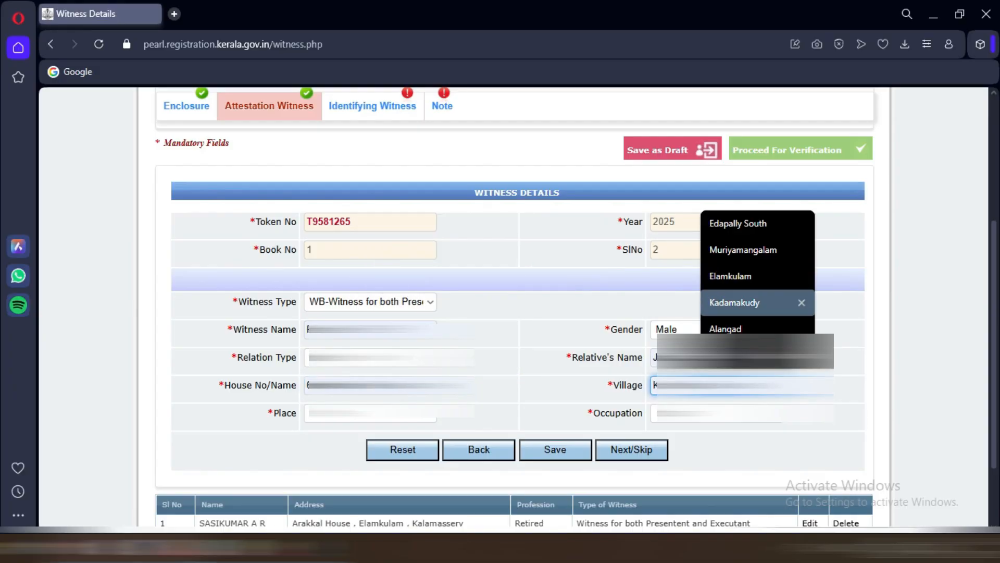
pyautogui.click(736, 303)
pyautogui.click(370, 412)
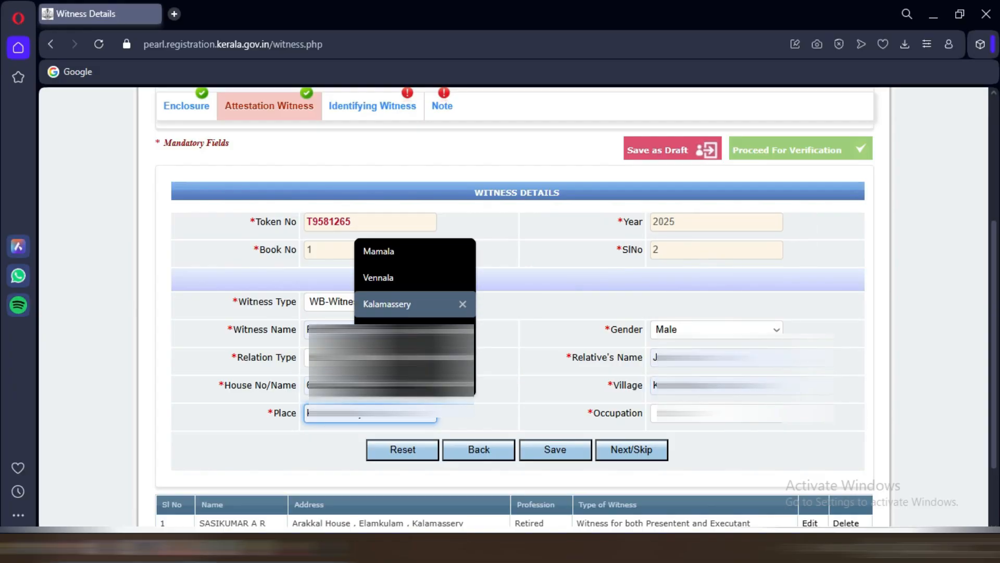
pyautogui.click(388, 304)
pyautogui.click(717, 413)
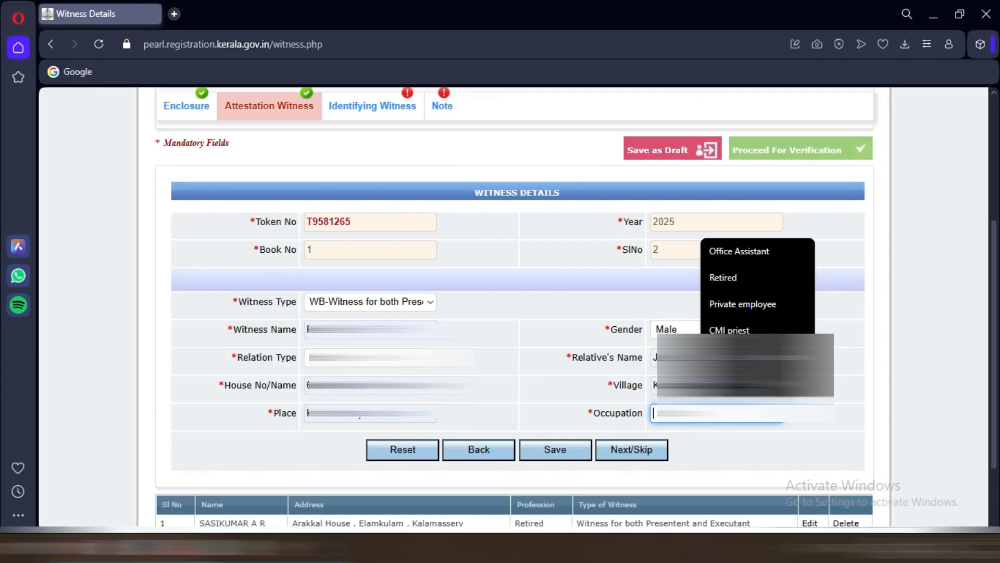
pyautogui.click(740, 252)
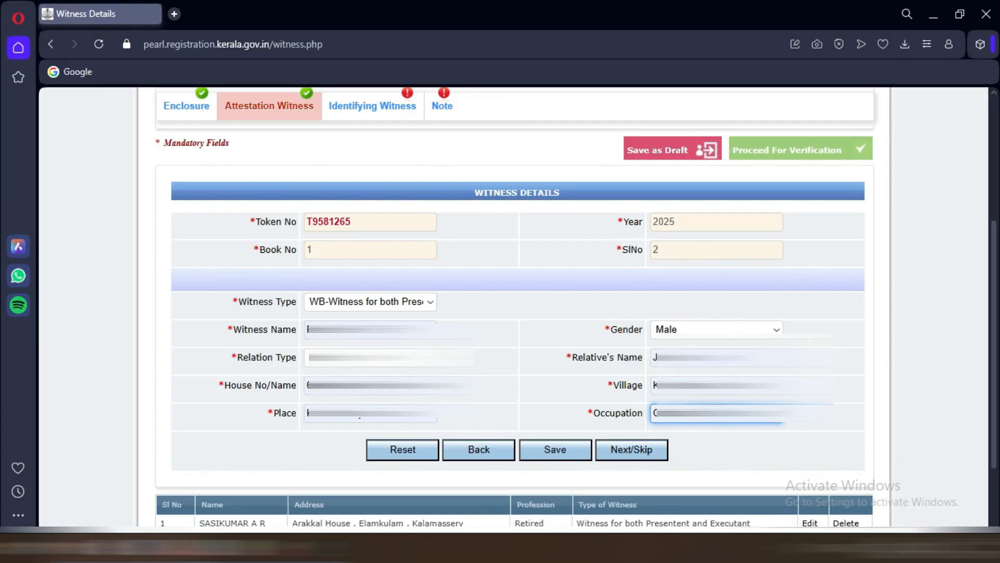
pyautogui.click(556, 449)
pyautogui.click(649, 125)
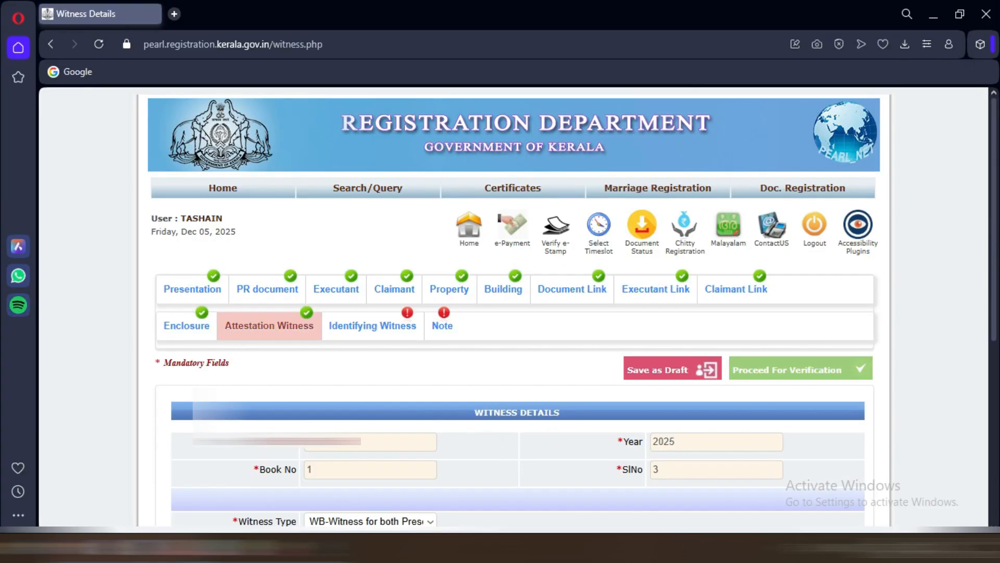
# Step: Move on to the Identifying Witness section
pyautogui.scroll(-5, 516, 313)
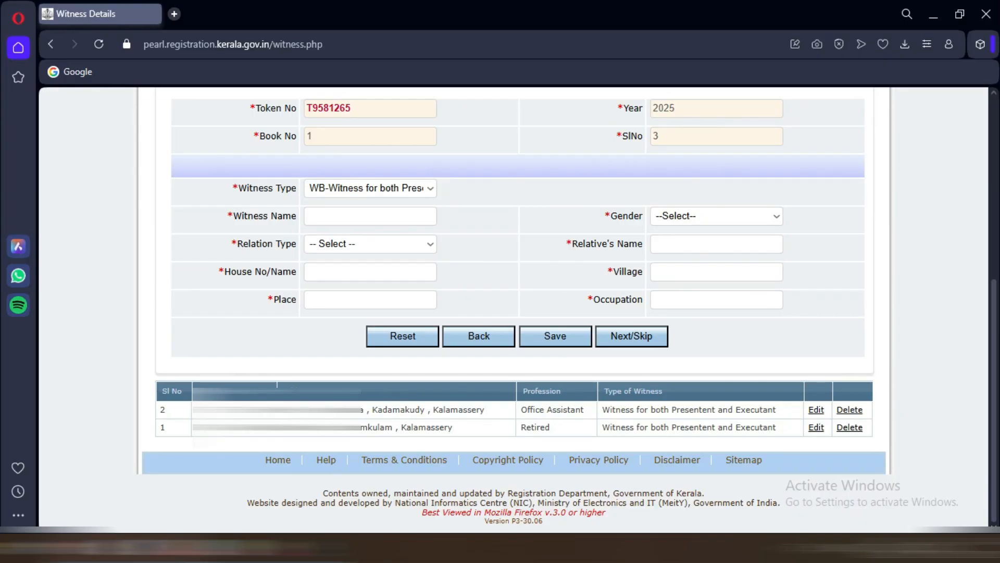
pyautogui.scroll(4, 516, 313)
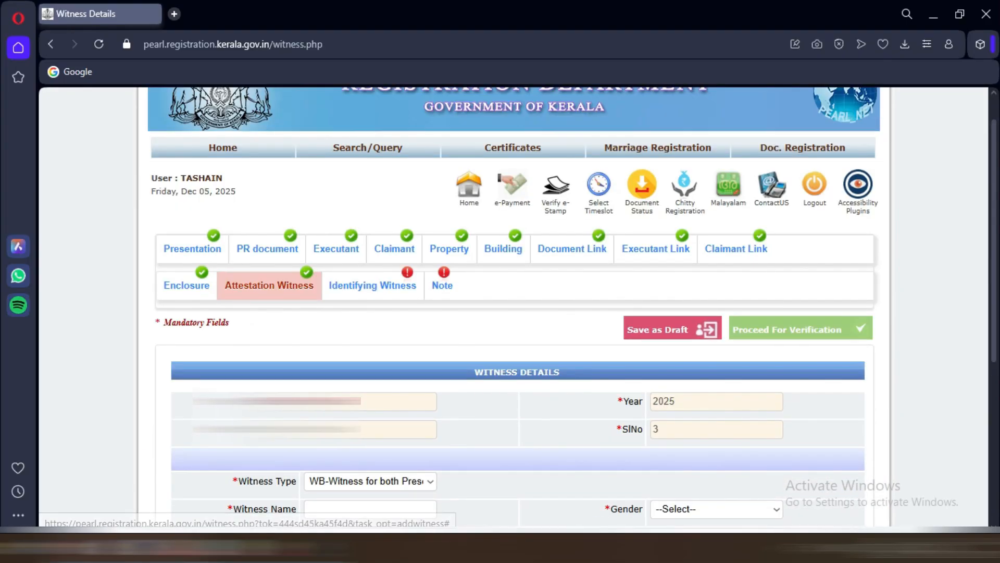
pyautogui.scroll(-3, 516, 312)
pyautogui.scroll(-2, 516, 312)
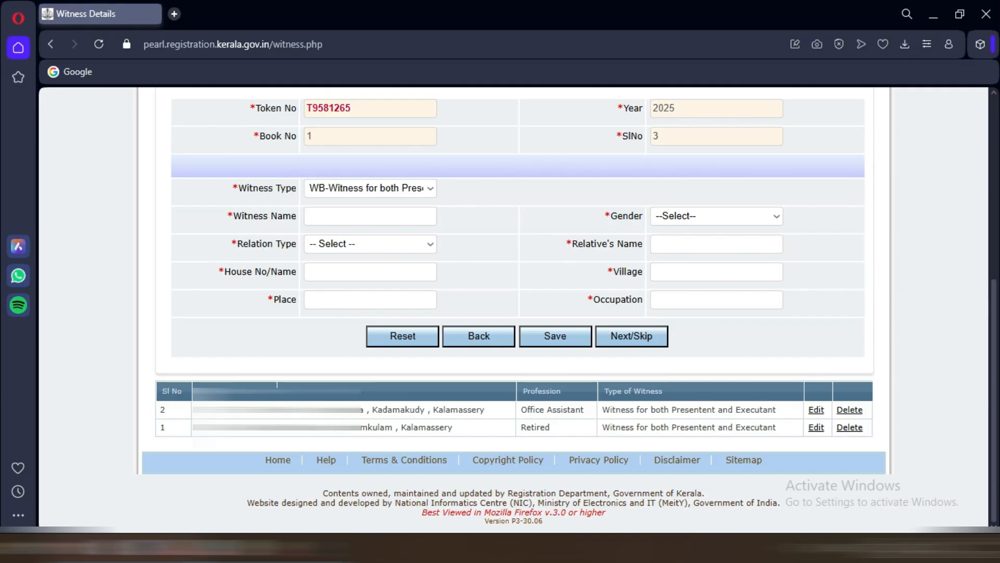
pyautogui.click(631, 337)
pyautogui.scroll(-3, 516, 312)
# Step: Autofill the first identifying witness from a saved witness entry and confirm the save
pyautogui.scroll(1, 516, 313)
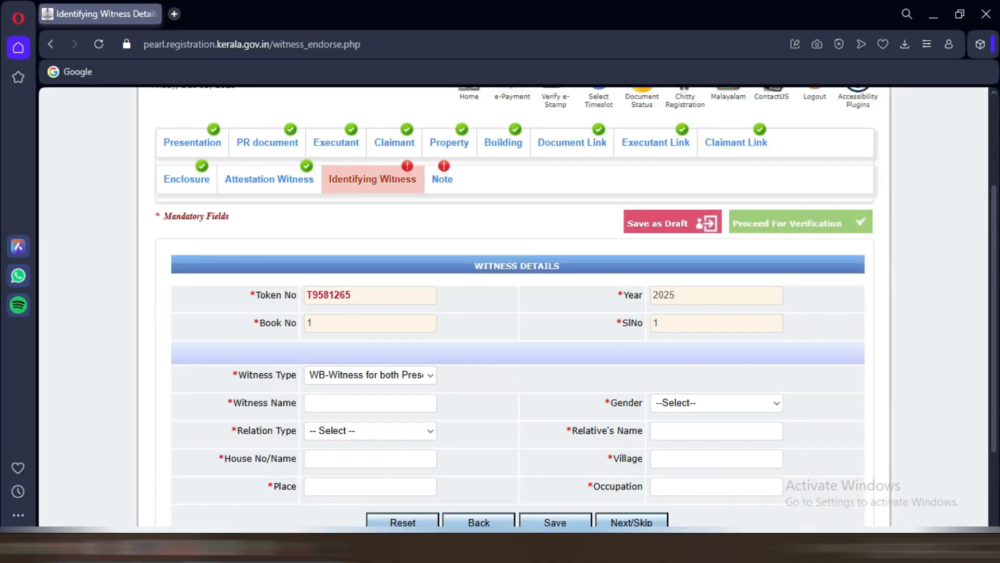
pyautogui.scroll(-1, 515, 313)
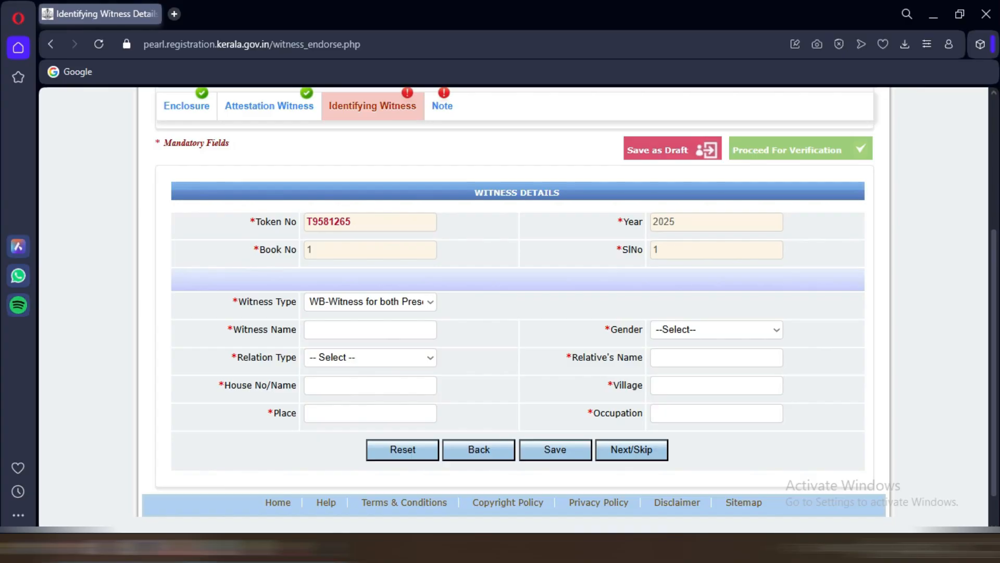
pyautogui.click(371, 330)
pyautogui.click(392, 412)
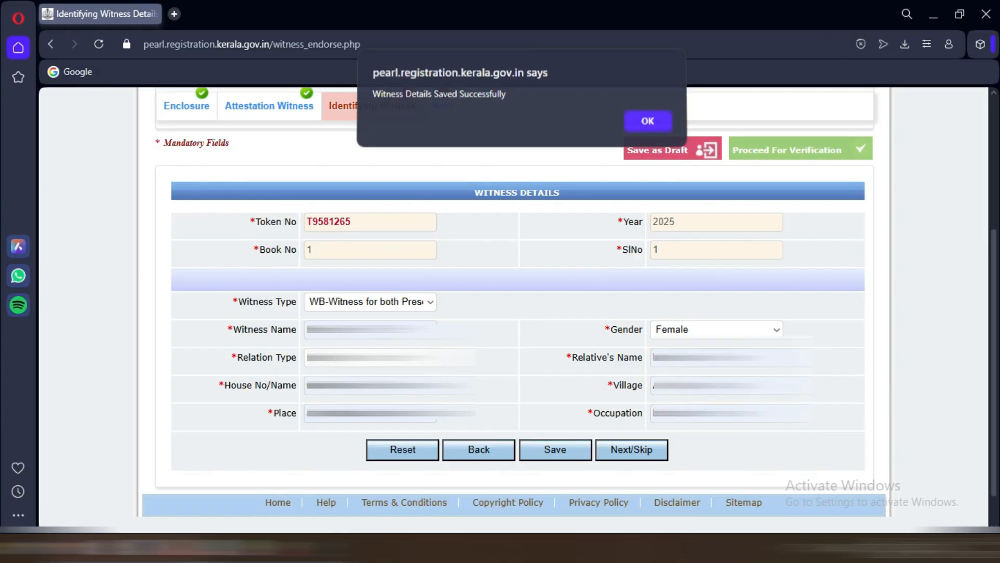
pyautogui.press('Return')
pyautogui.scroll(-4, 514, 308)
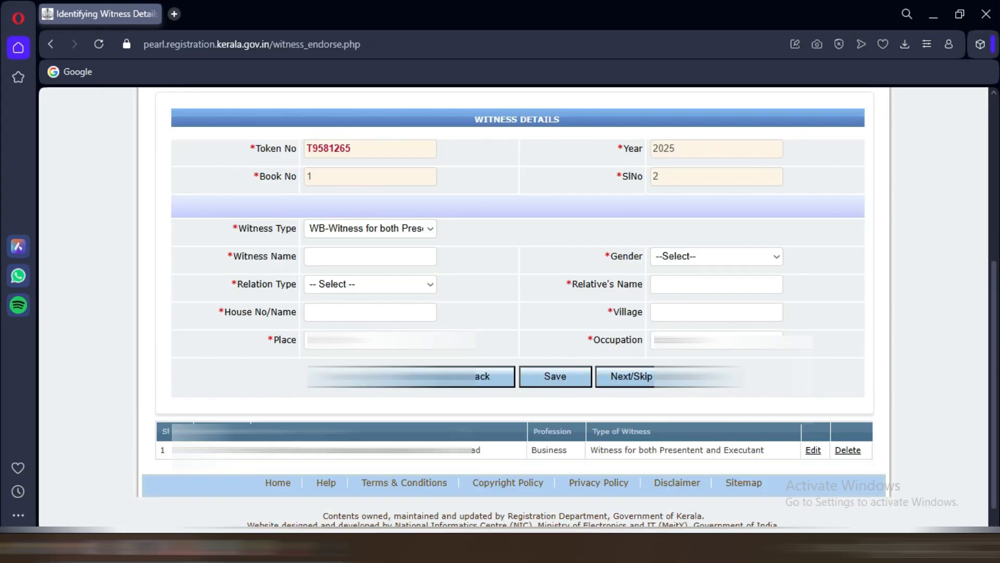
# Step: Autofill the second identifying witness from a saved entry and set gender to Female
pyautogui.click(369, 257)
pyautogui.click(402, 312)
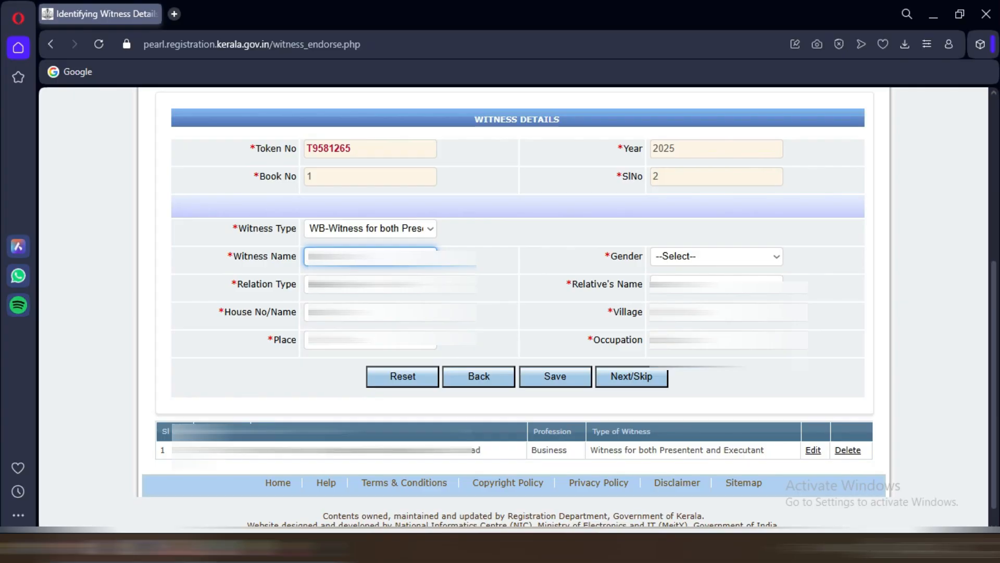
pyautogui.click(370, 256)
pyautogui.click(406, 390)
pyautogui.click(776, 256)
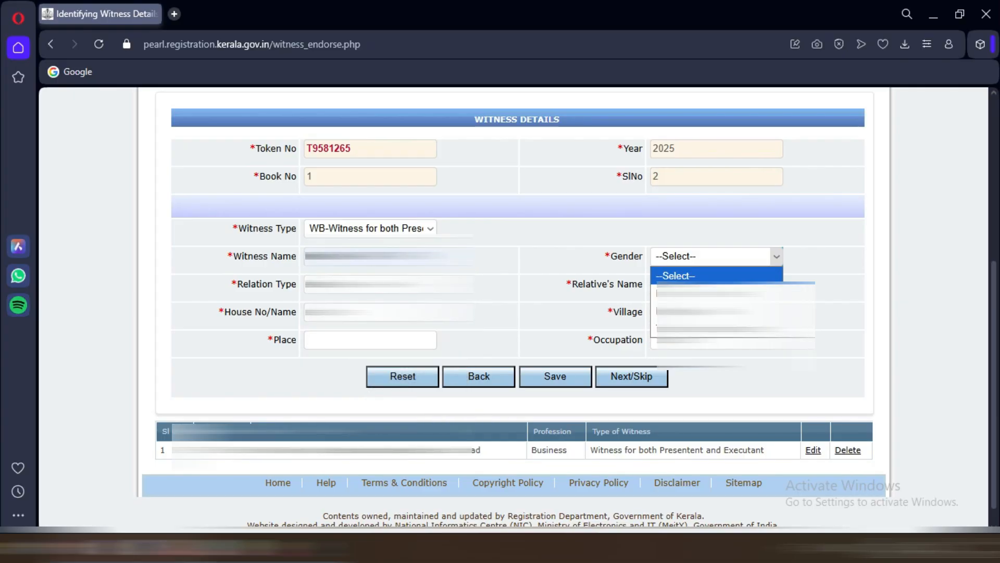
pyautogui.click(716, 293)
# Step: Fill relative and house names, village Elamkulam, place Vennala and occupation, then save the witness
pyautogui.click(369, 312)
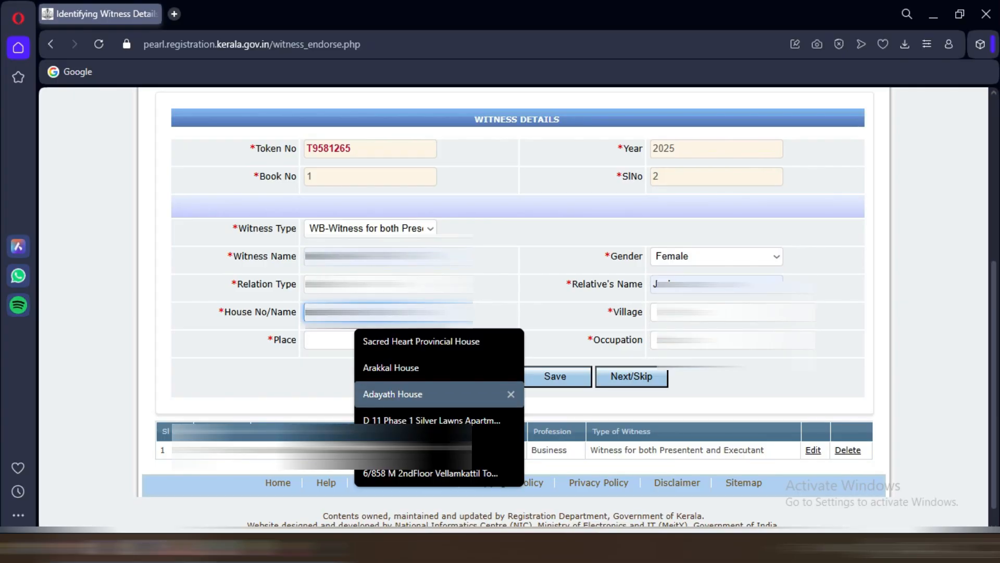
pyautogui.click(402, 395)
pyautogui.click(716, 312)
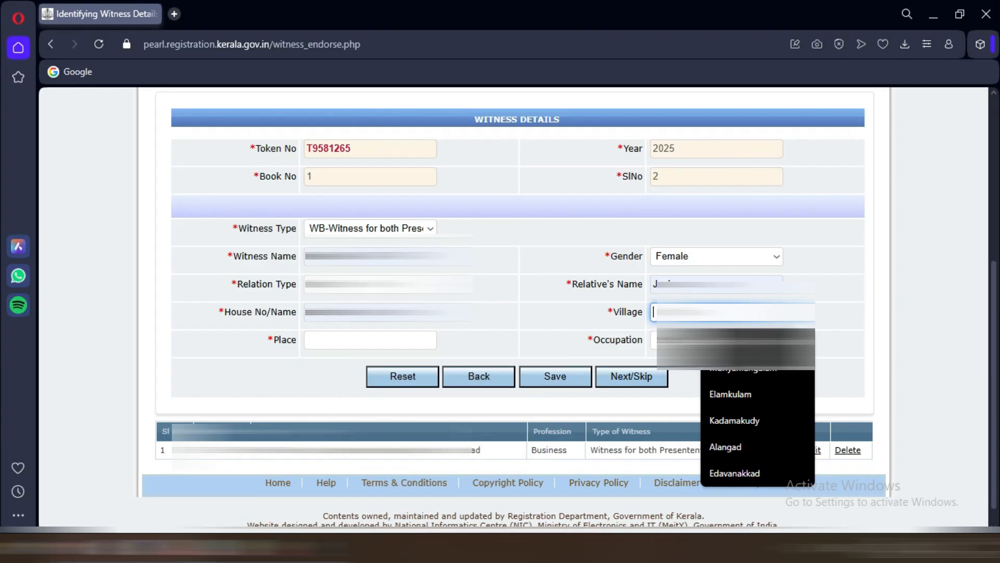
pyautogui.click(735, 395)
pyautogui.click(370, 340)
pyautogui.click(391, 395)
pyautogui.click(717, 340)
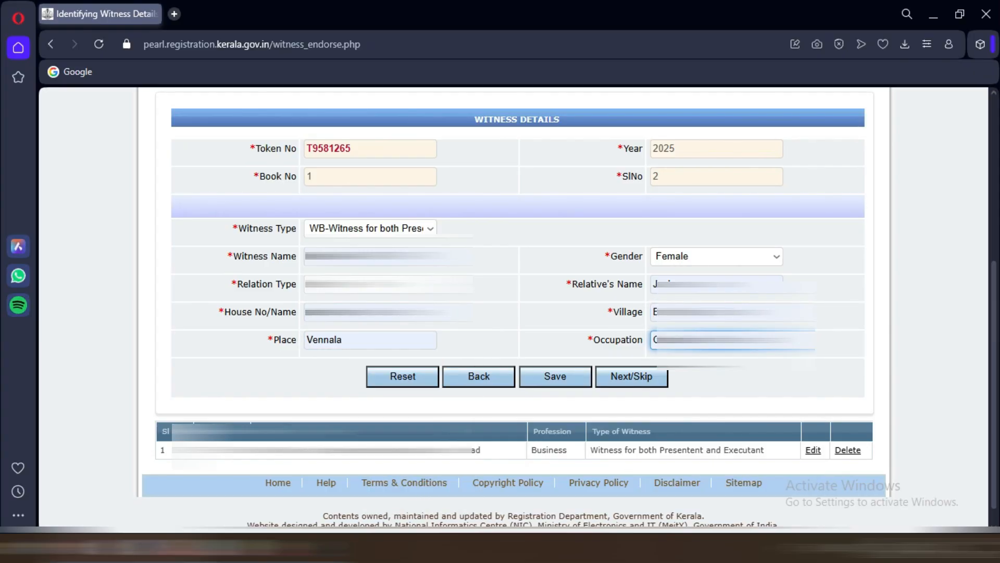
pyautogui.click(556, 376)
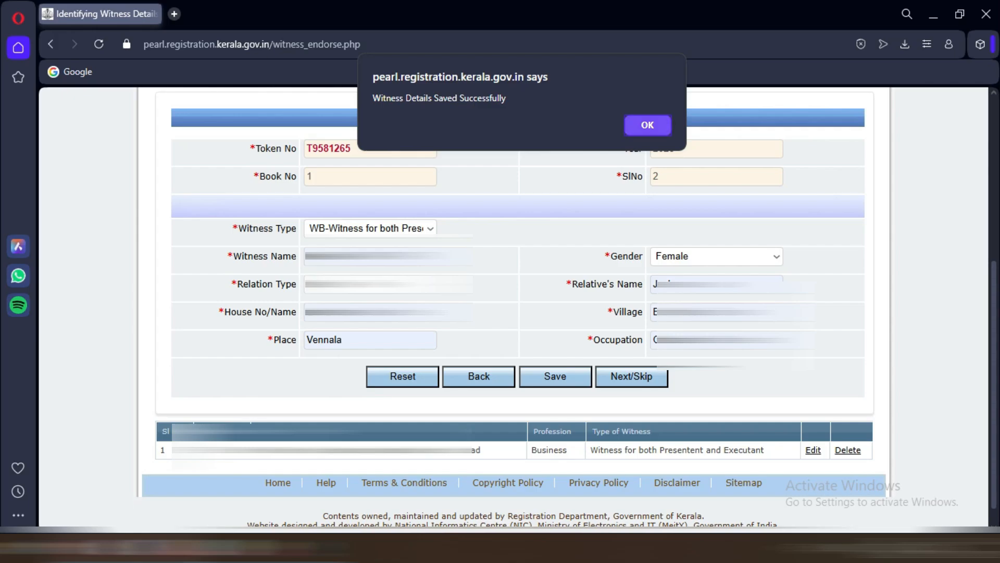
pyautogui.press('Return')
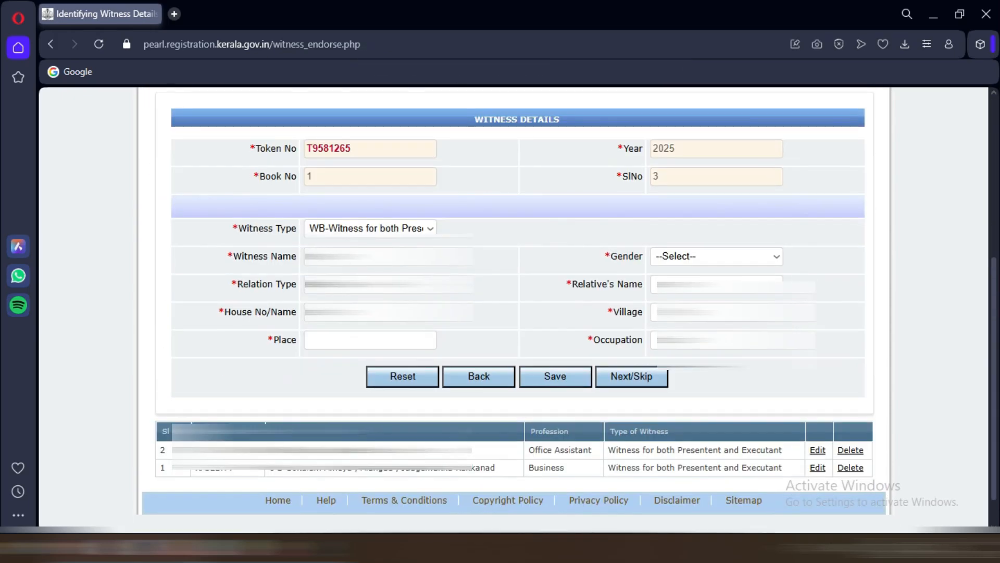
# Step: Advance from witness details to the Additional note page
pyautogui.scroll(4, 515, 307)
pyautogui.scroll(-3, 515, 308)
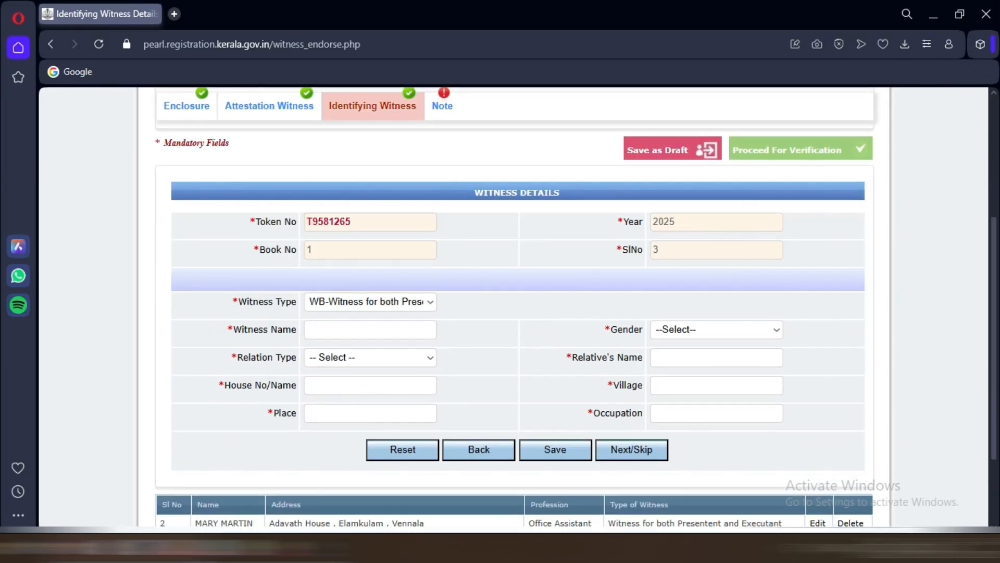
pyautogui.scroll(2, 515, 307)
pyautogui.scroll(-4, 515, 308)
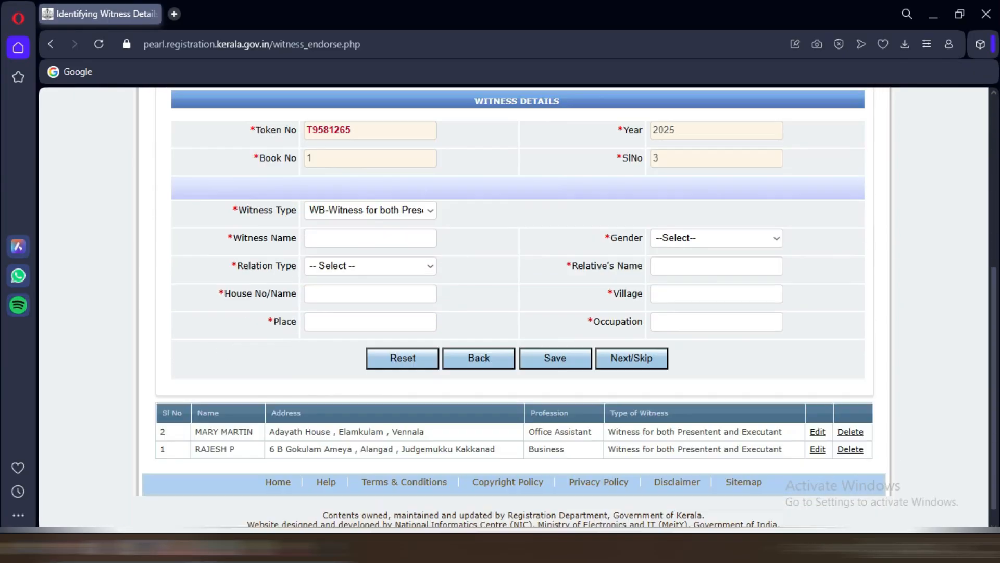
pyautogui.click(631, 336)
pyautogui.scroll(-3, 632, 337)
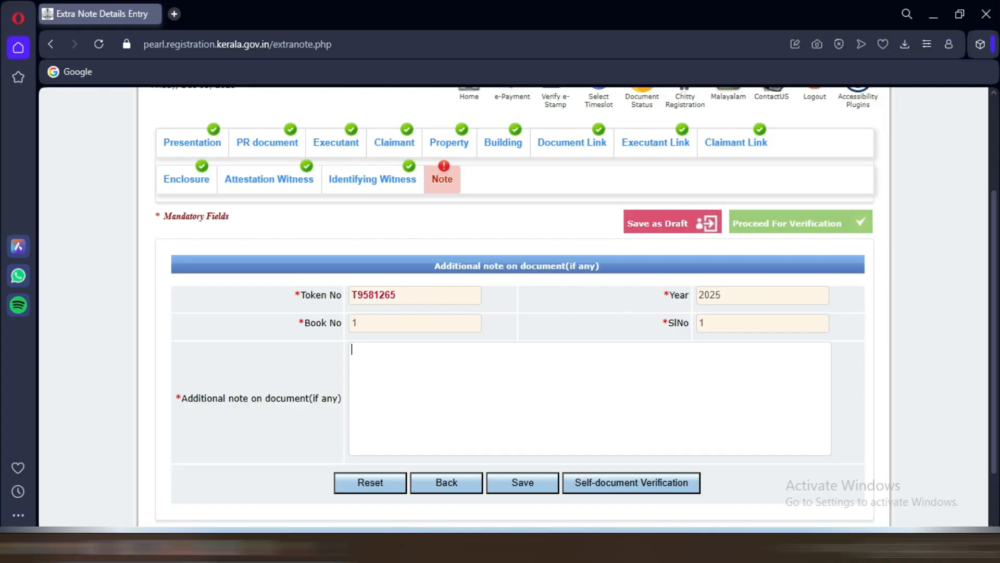
# Step: Enter and save "SALE DEED" as the document's additional note
pyautogui.write('SALE DEED')
pyautogui.click(523, 482)
pyautogui.click(648, 125)
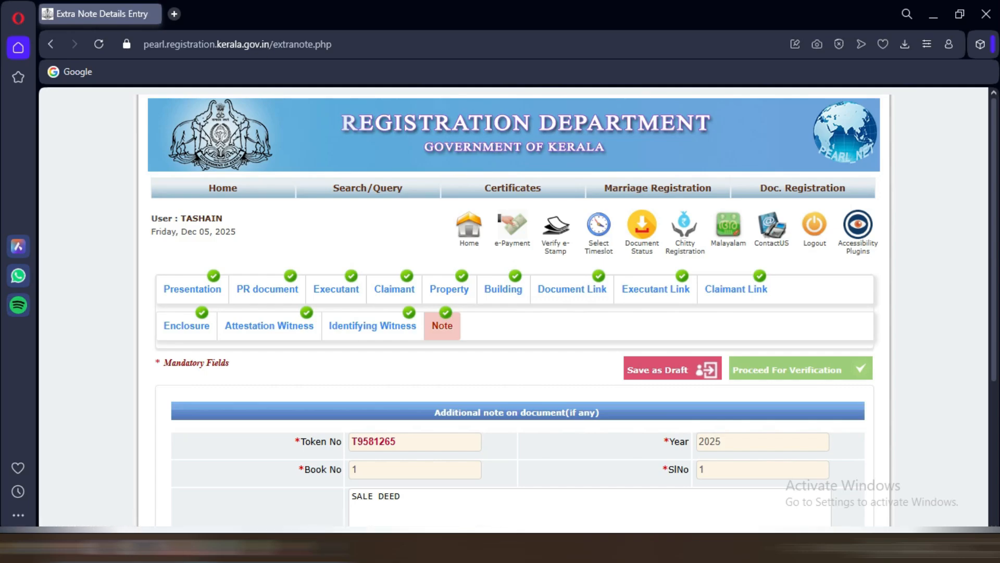
pyautogui.scroll(-1, 513, 310)
pyautogui.scroll(-4, 514, 310)
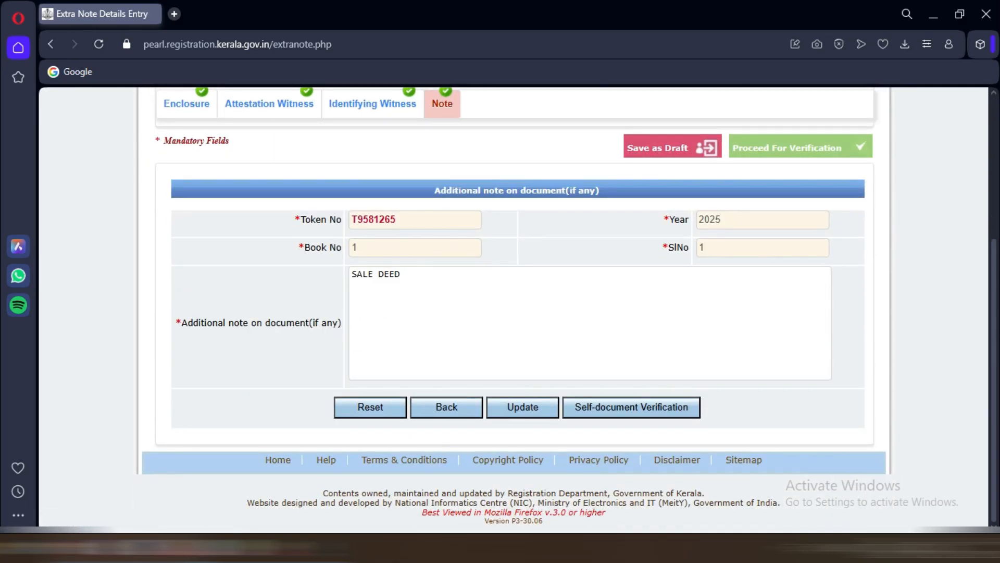
pyautogui.scroll(3, 514, 309)
pyautogui.scroll(-3, 514, 310)
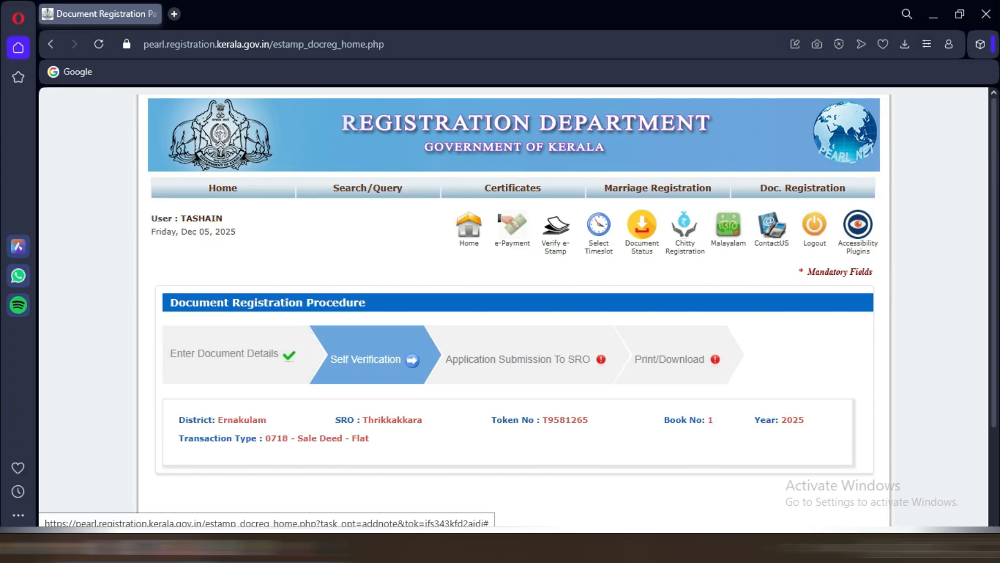
# Step: Review token, document, previous document and Executant 1 details on the Self Verification page
pyautogui.click(375, 359)
pyautogui.scroll(-4, 514, 306)
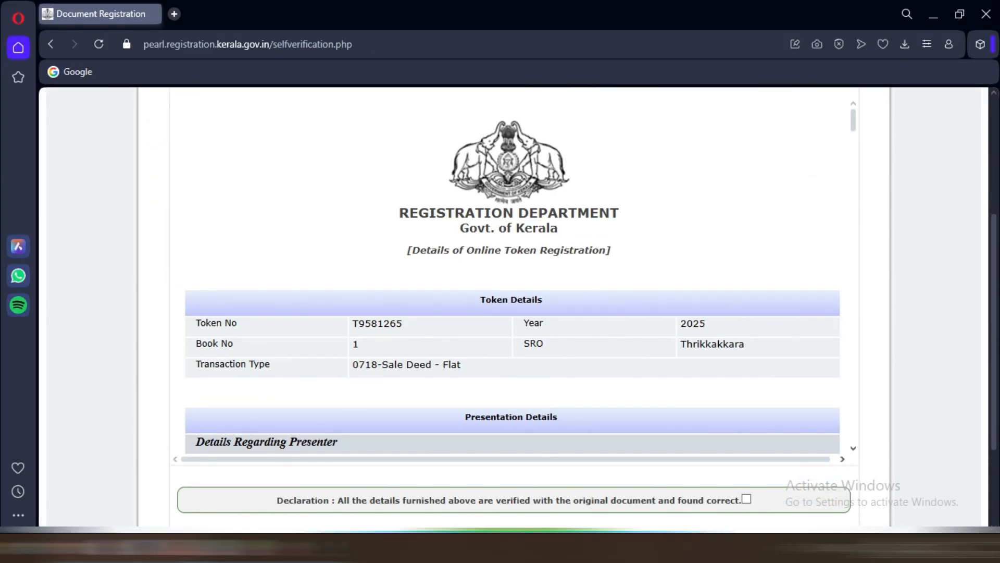
pyautogui.scroll(-10, 513, 276)
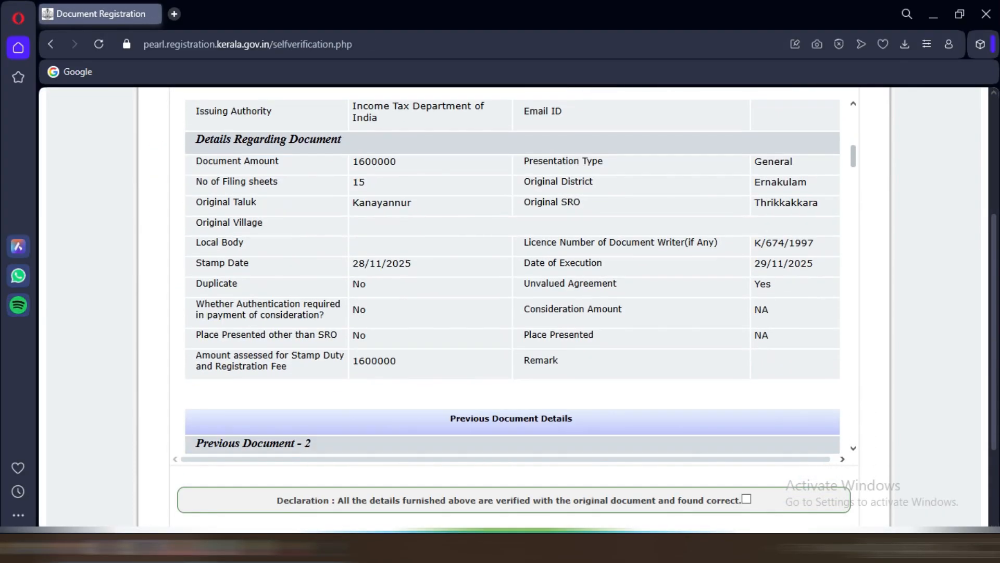
pyautogui.scroll(-12, 513, 276)
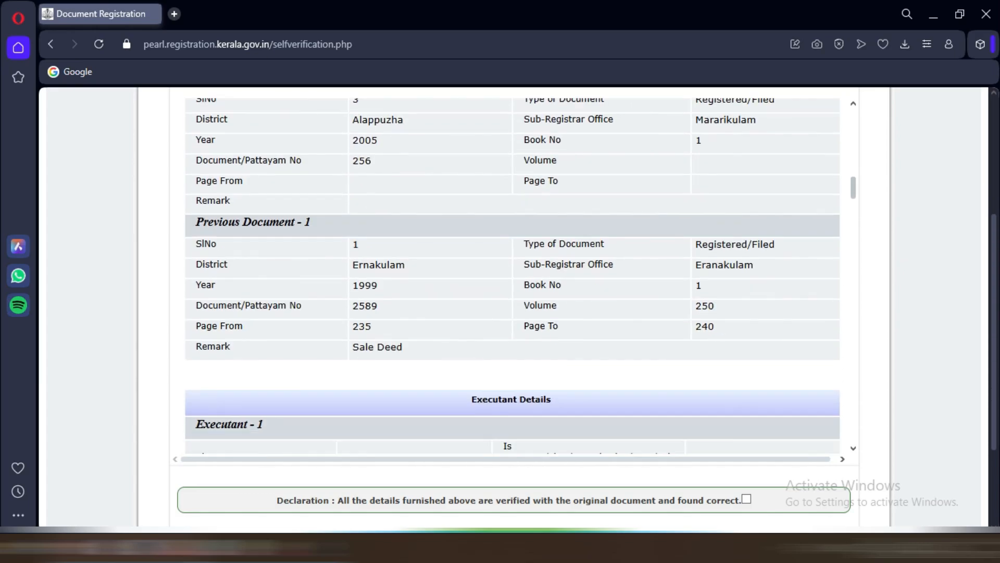
pyautogui.scroll(-3, 514, 306)
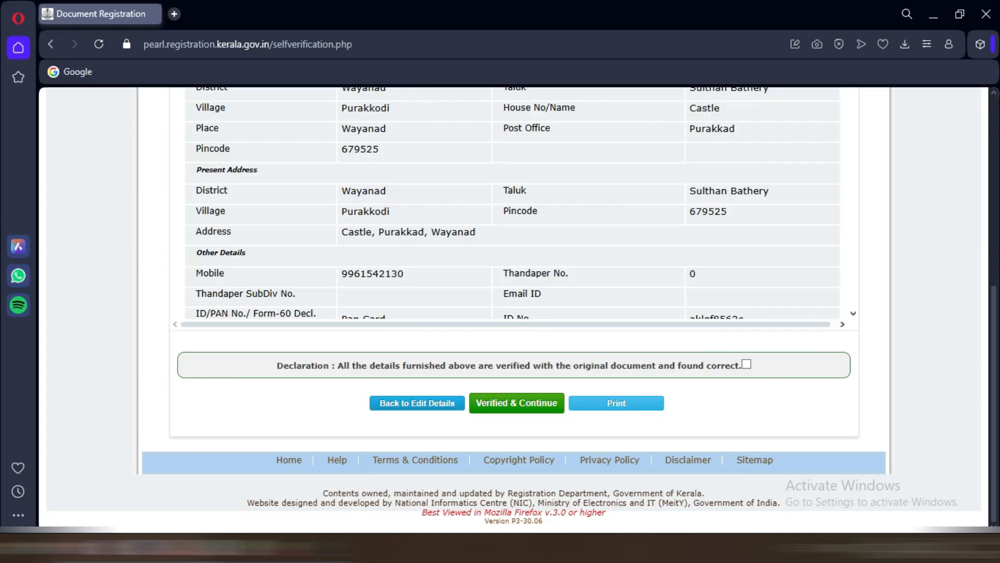
pyautogui.scroll(5, 512, 203)
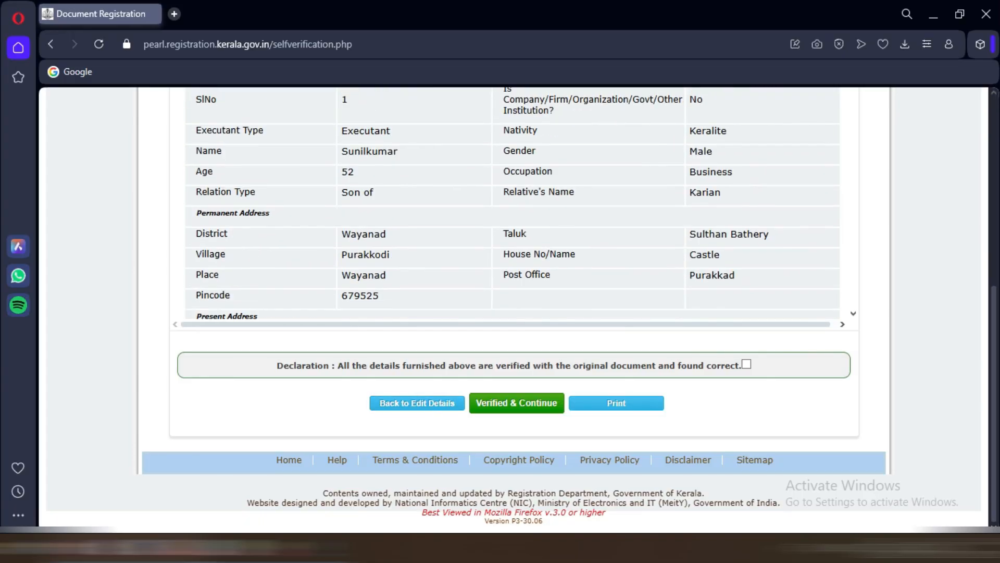
pyautogui.scroll(-1, 512, 203)
pyautogui.scroll(3, 514, 339)
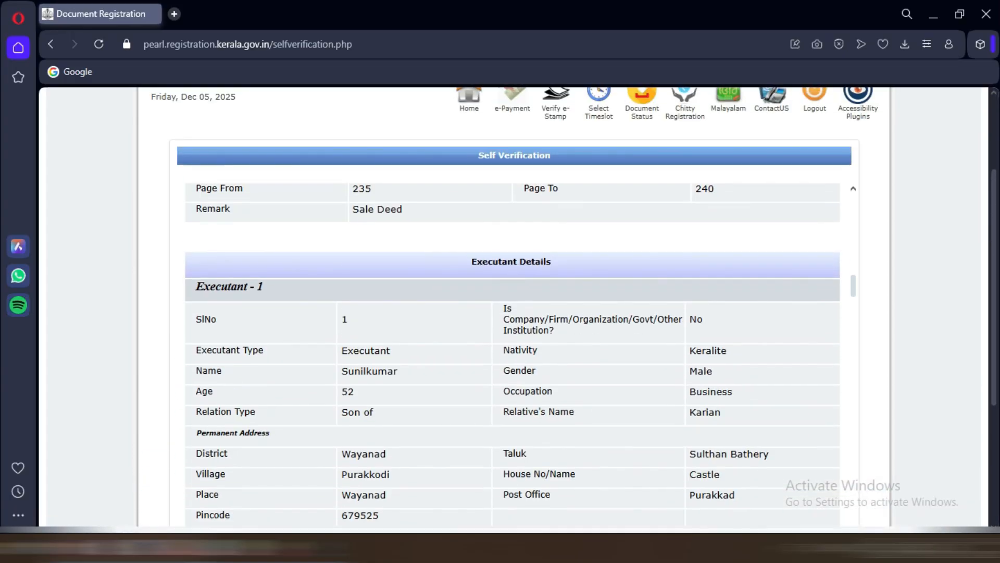
pyautogui.scroll(-2, 513, 339)
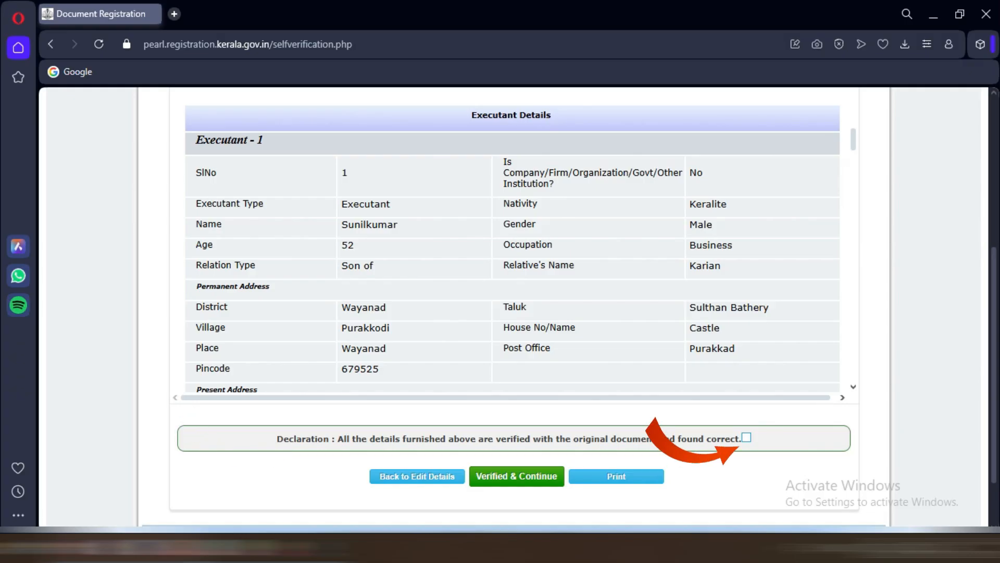
# Step: Tick the declaration that all details are correct and confirm self verification for the Sale Deed
pyautogui.click(746, 437)
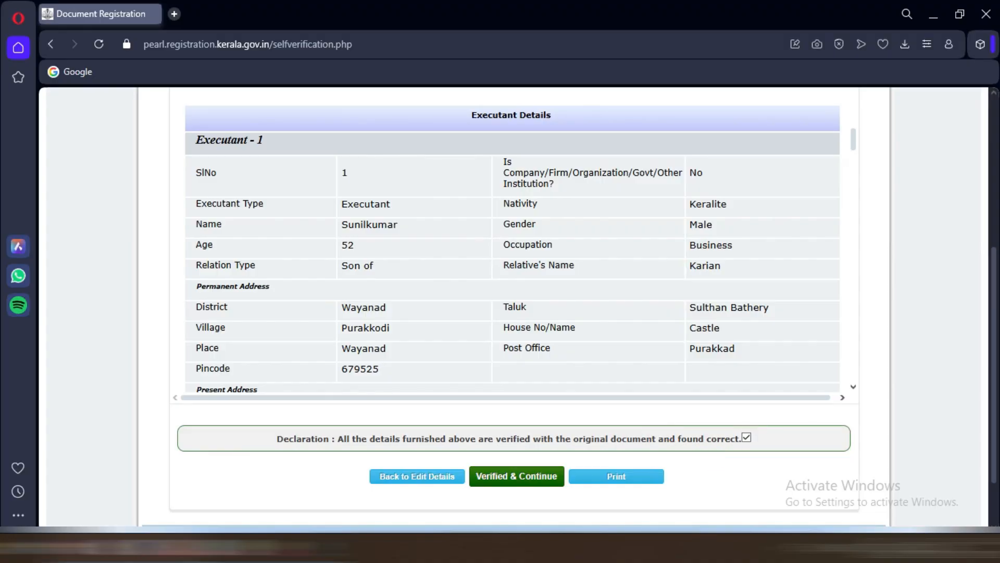
pyautogui.click(517, 476)
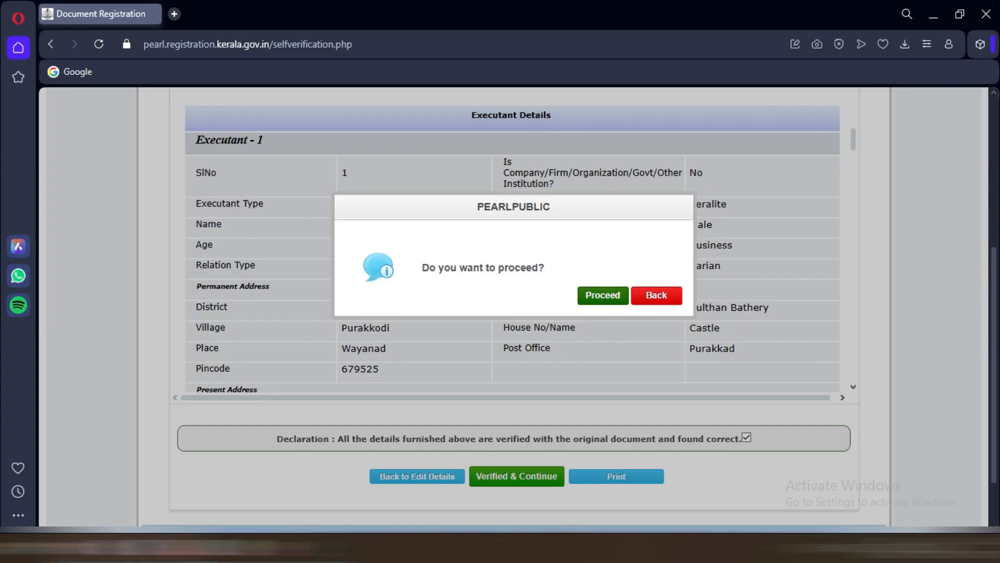
pyautogui.click(602, 295)
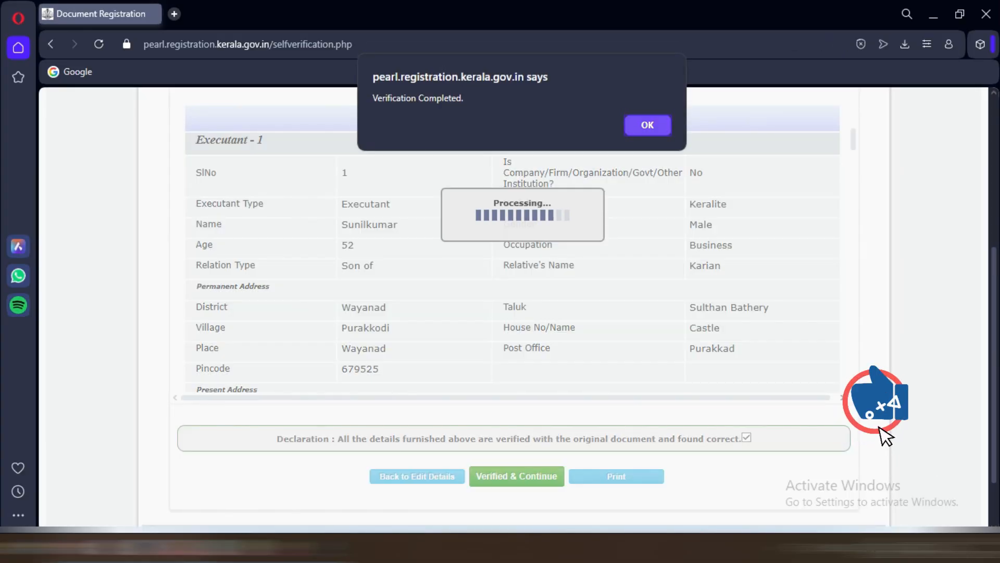
pyautogui.click(647, 125)
pyautogui.scroll(-3, 513, 307)
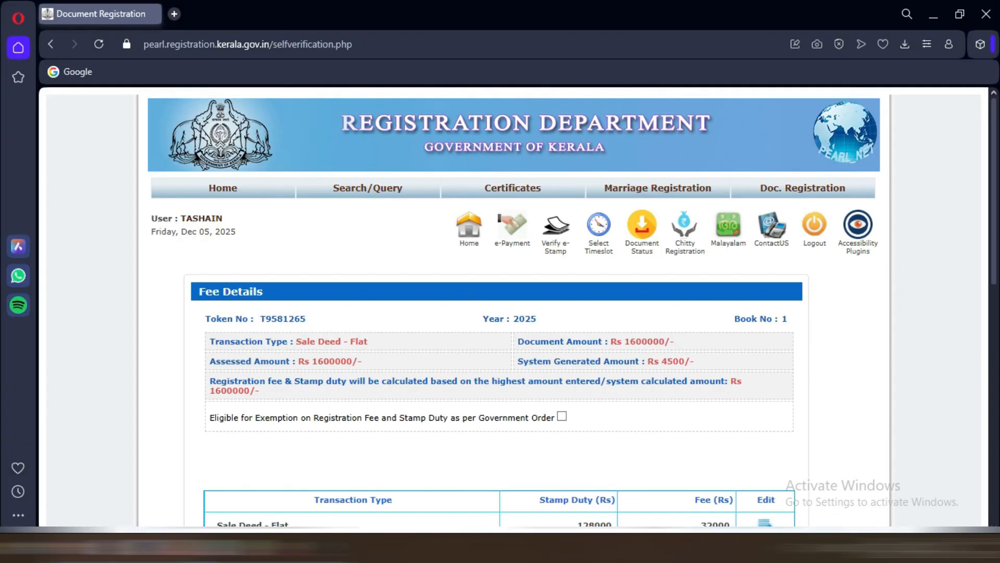
# Step: Scroll down to the Sale Deed - Flat fee table: stamp duty Rs 128200, fees Rs 32515
pyautogui.scroll(-3, 500, 307)
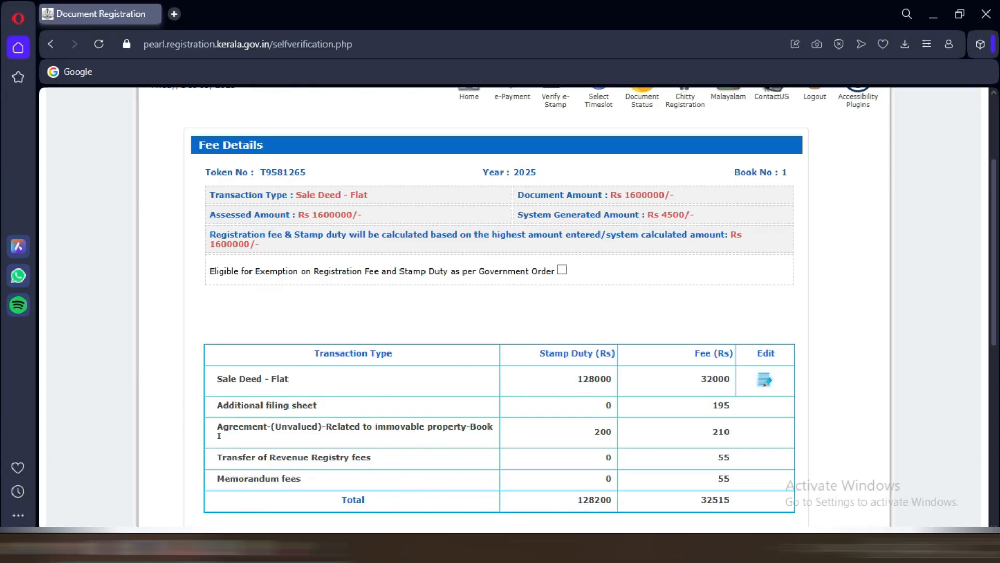
pyautogui.scroll(-1, 500, 313)
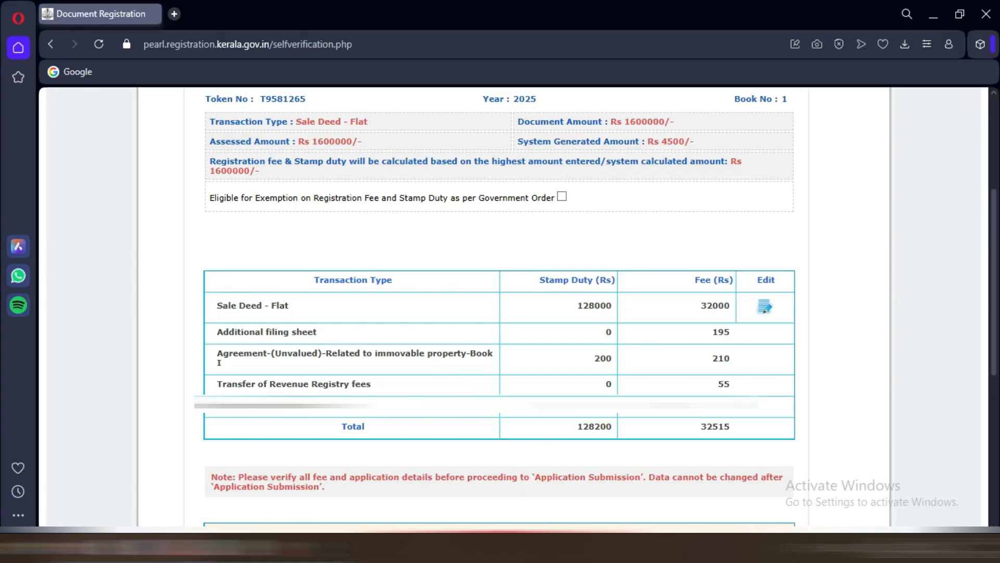
pyautogui.doubleClick(716, 306)
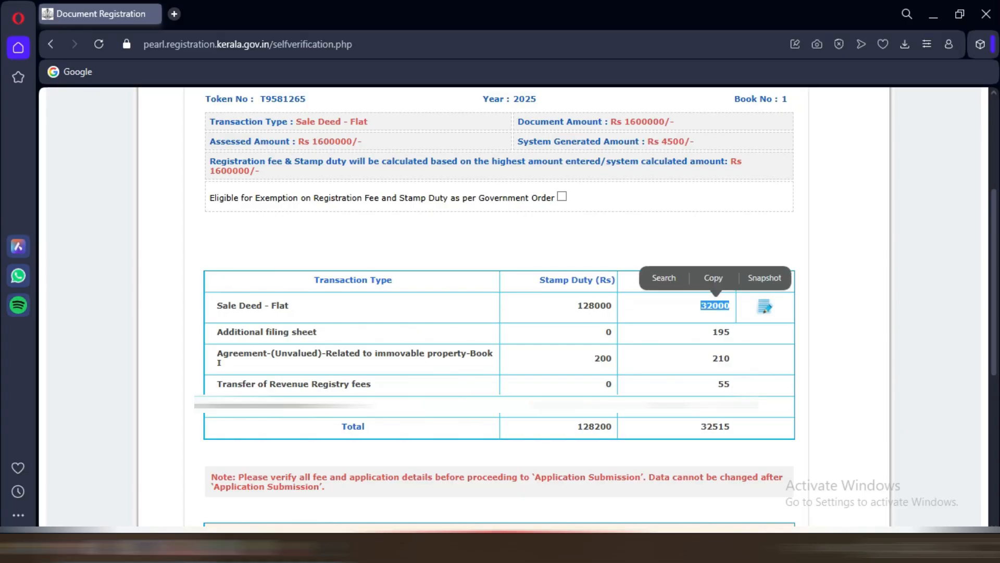
pyautogui.click(716, 305)
pyautogui.doubleClick(721, 333)
pyautogui.click(720, 332)
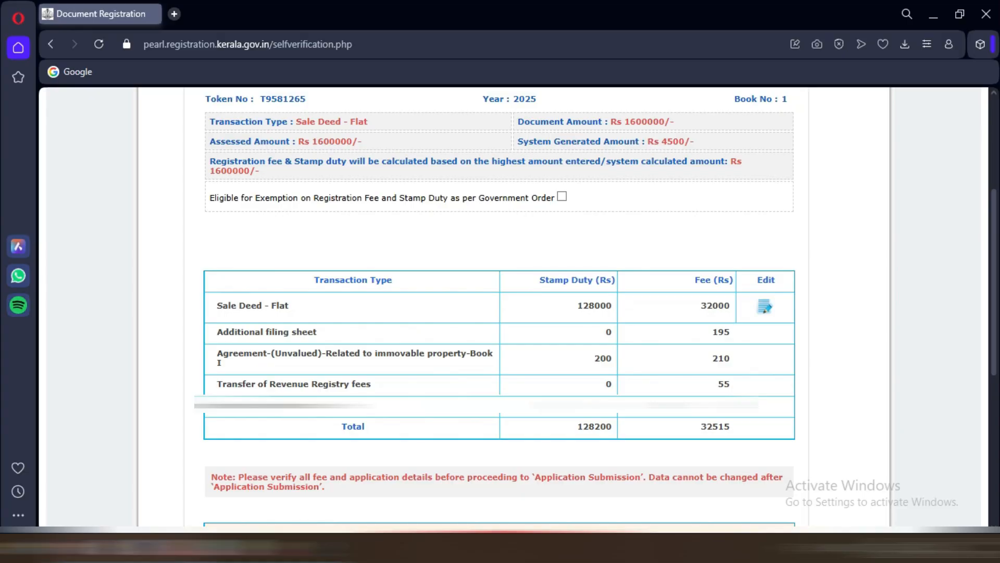
pyautogui.scroll(-1, 500, 307)
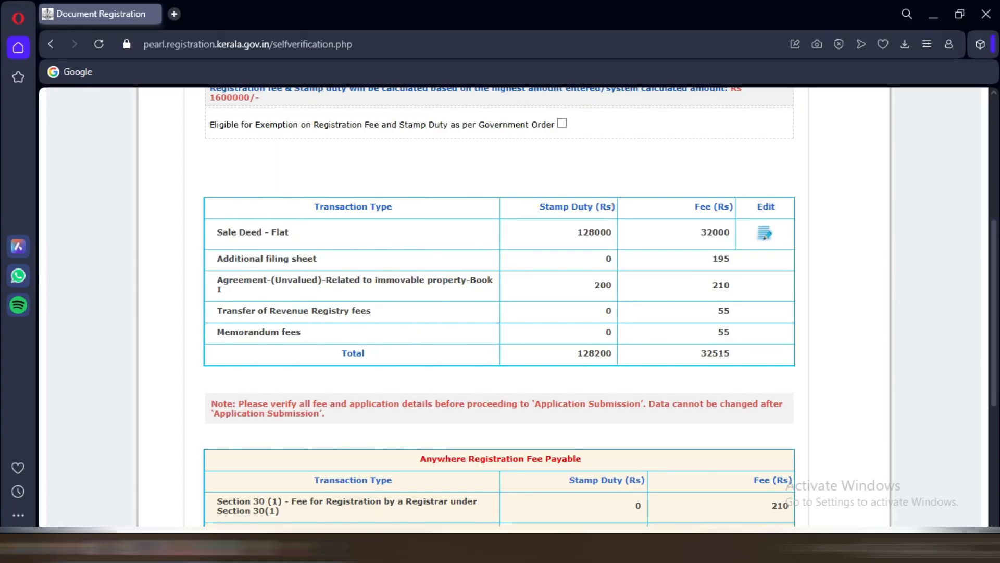
pyautogui.scroll(-5, 500, 307)
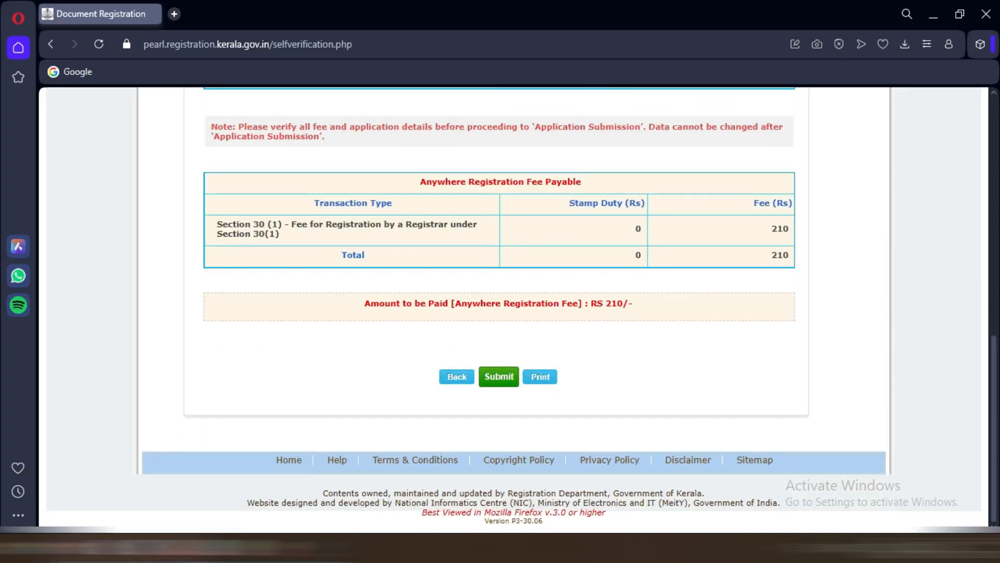
pyautogui.scroll(10, 500, 308)
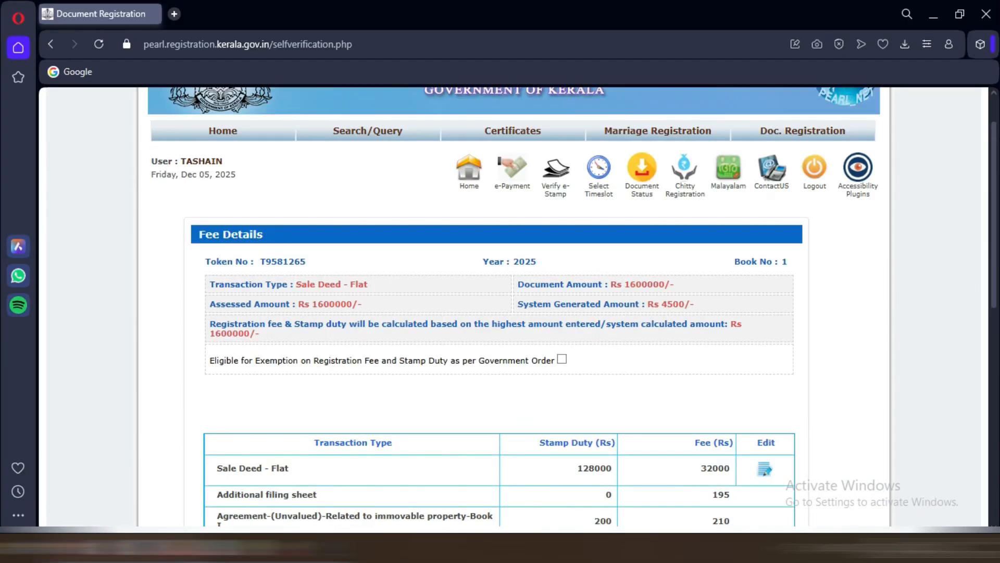
pyautogui.scroll(-1, 501, 307)
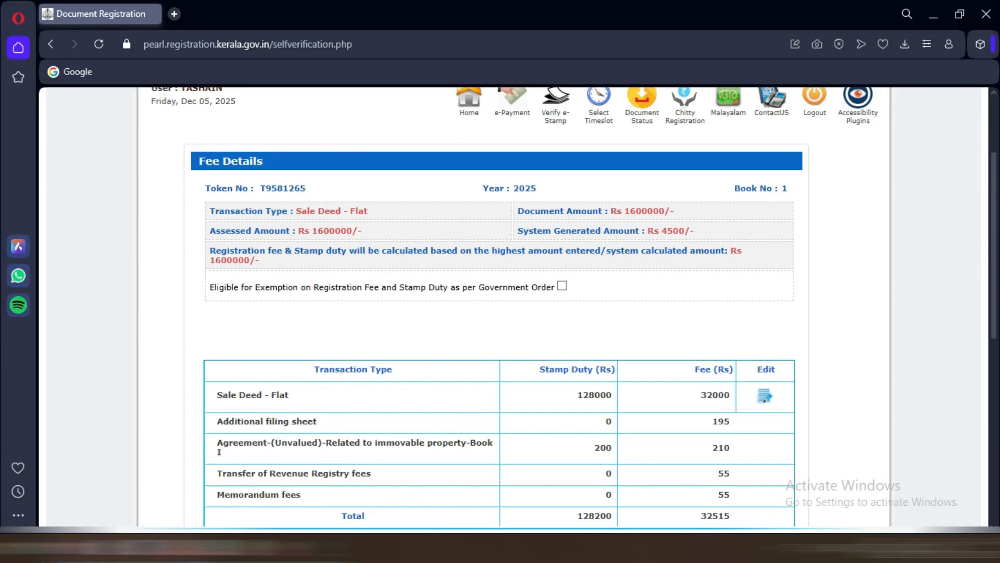